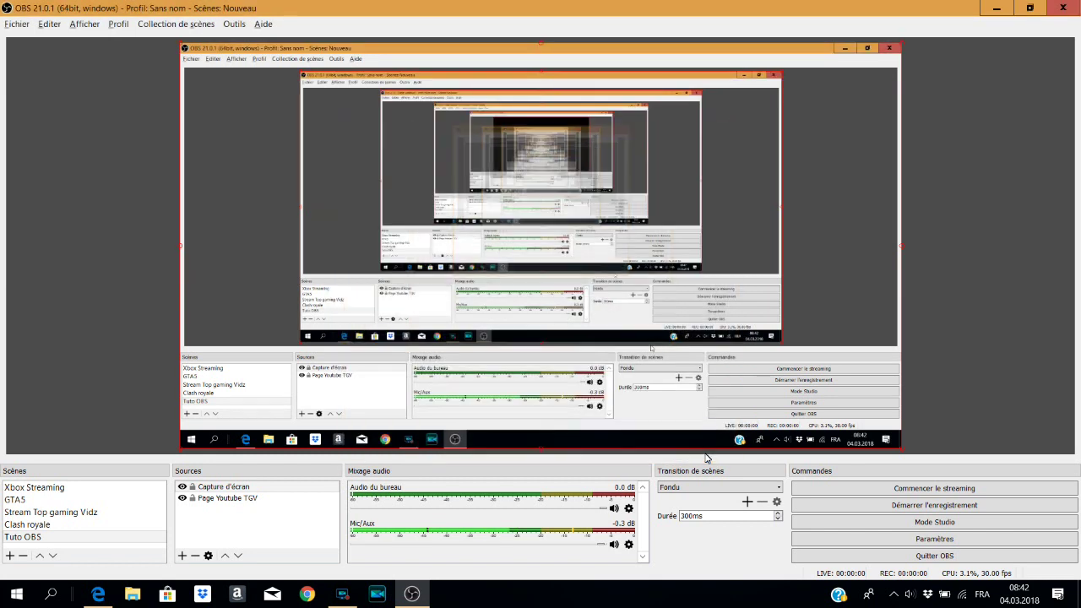
Reorder the sources so that Page Youtube TGV sits above Capture d'écran, leaving the screen capture's properties as they are
{"action": "left_click", "coordinate": [200, 489]}
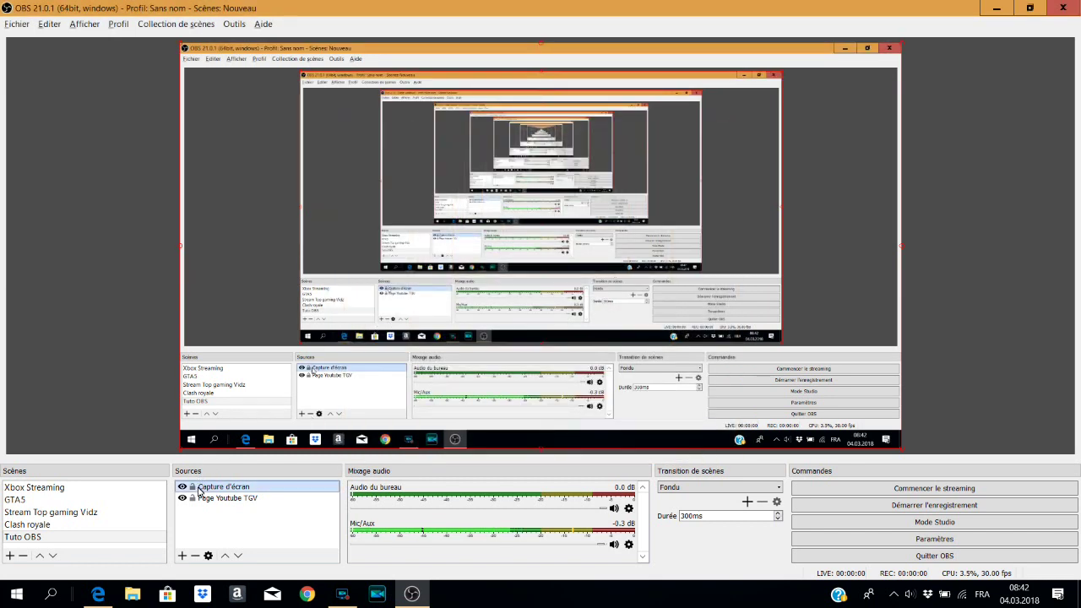
{"action": "left_click_drag", "start_coordinate": [200, 490], "coordinate": [203, 505]}
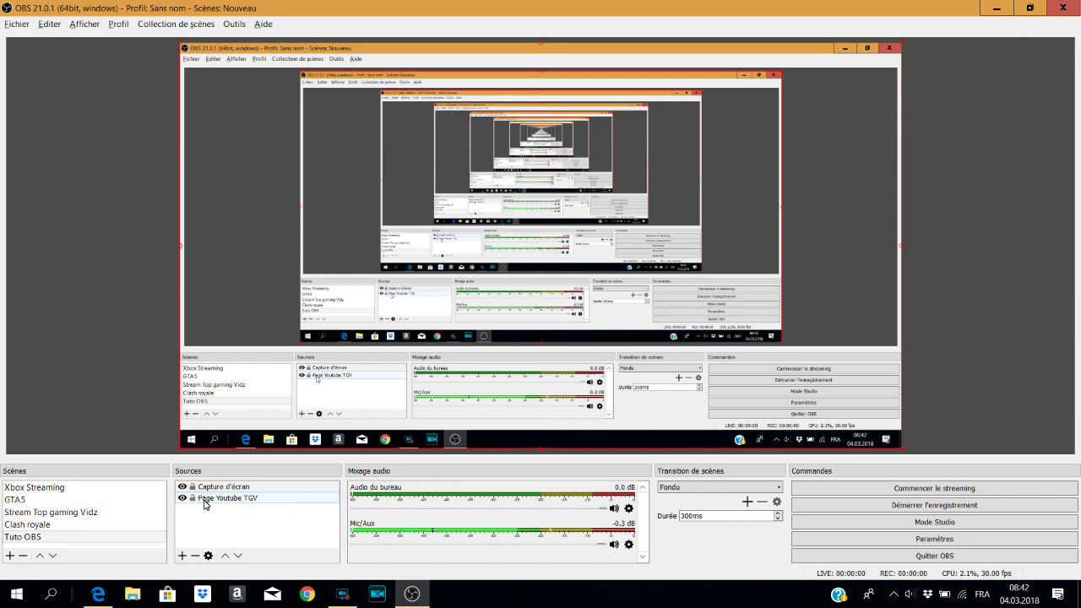
{"action": "left_click_drag", "start_coordinate": [203, 505], "coordinate": [203, 485]}
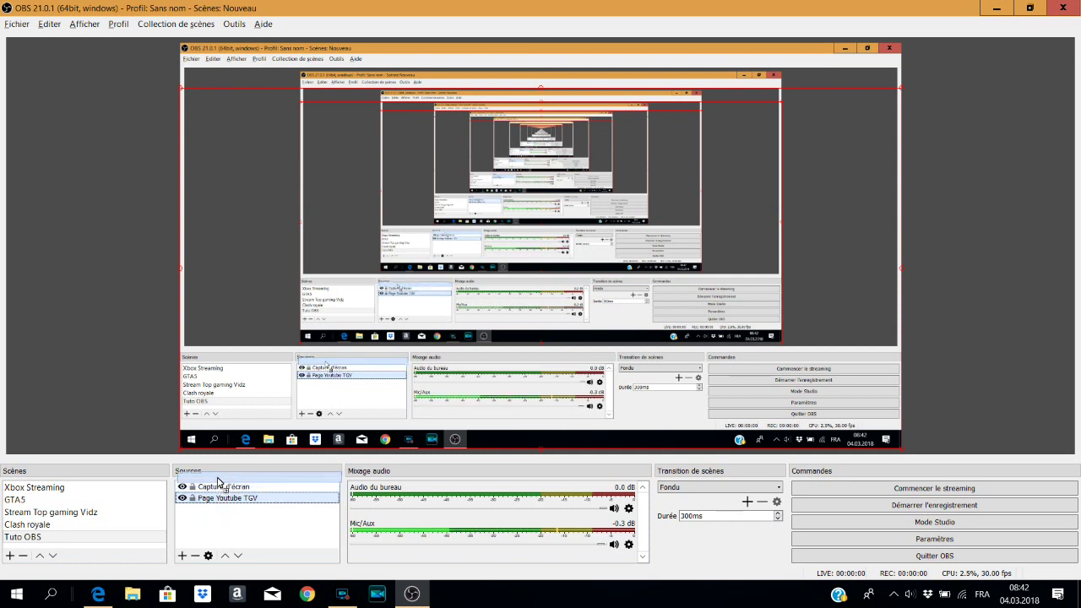
{"action": "double_click", "coordinate": [218, 485]}
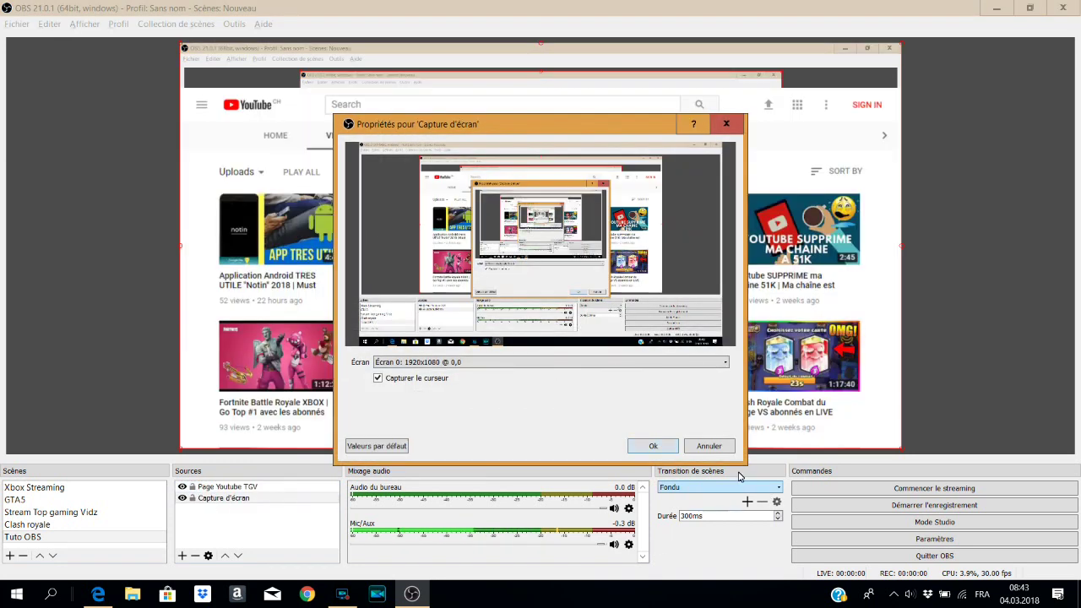
{"action": "left_click", "coordinate": [717, 452]}
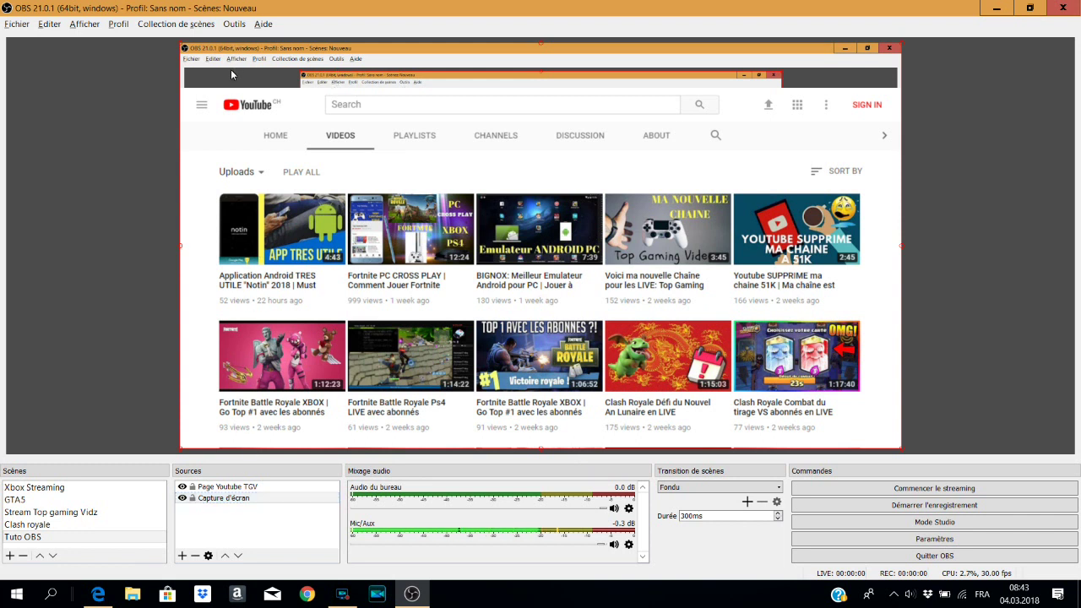
Shrink the Page Youtube TGV source into the lower-right corner of the canvas, to about a third of the canvas width
{"action": "left_click", "coordinate": [192, 242]}
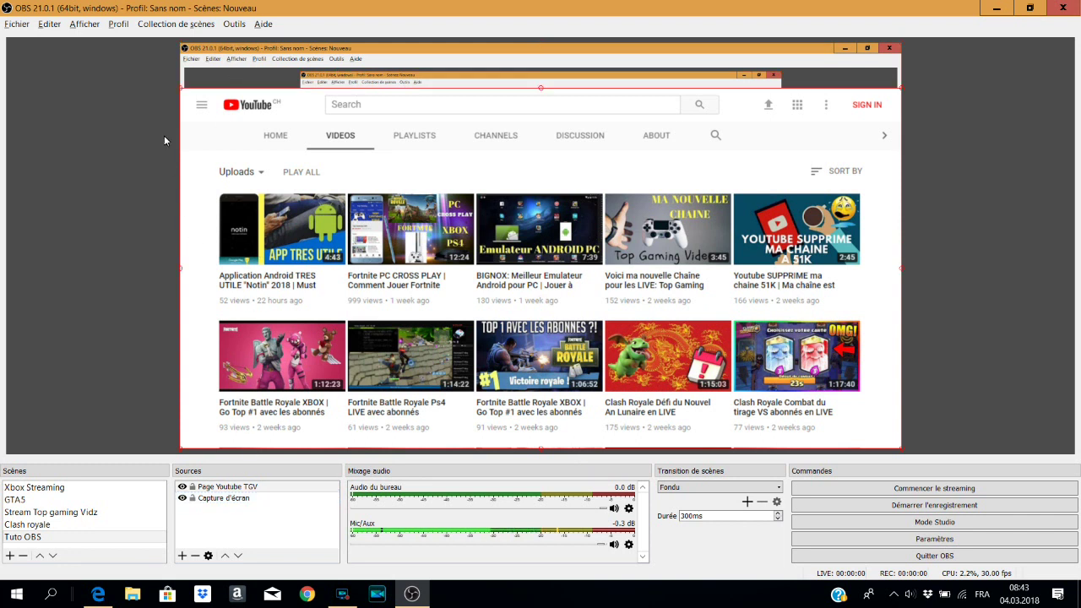
{"action": "left_click_drag", "start_coordinate": [180, 128], "coordinate": [666, 332]}
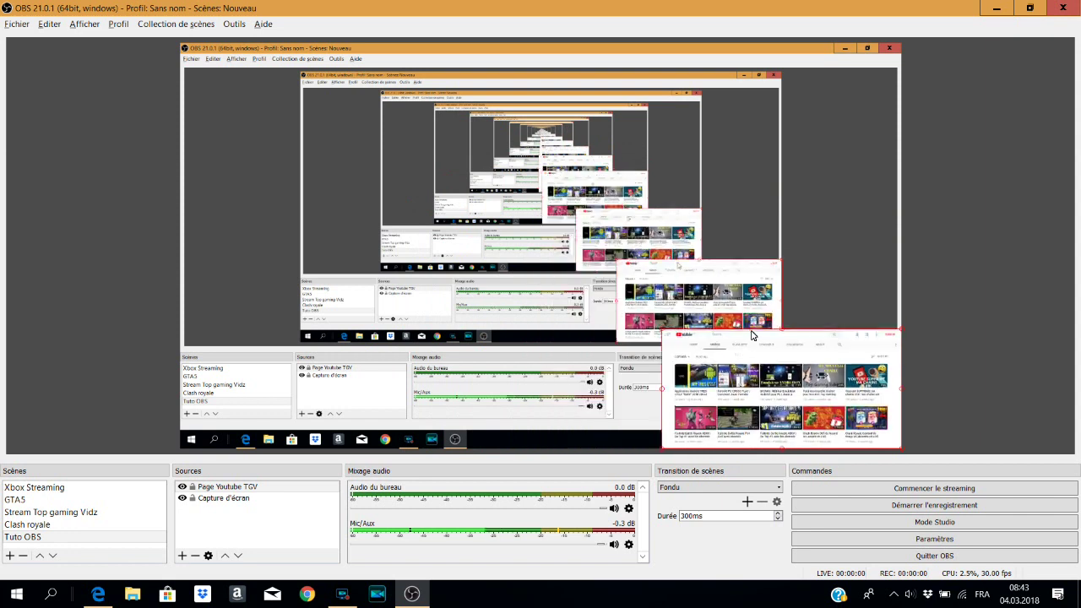
{"action": "left_click", "coordinate": [220, 498]}
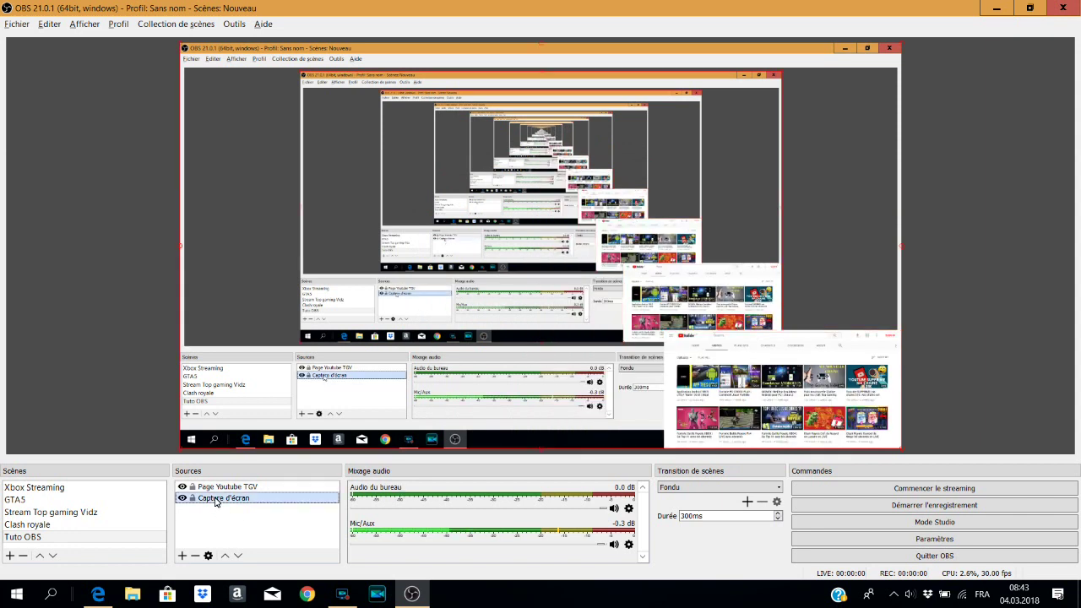
{"action": "left_click", "coordinate": [173, 441]}
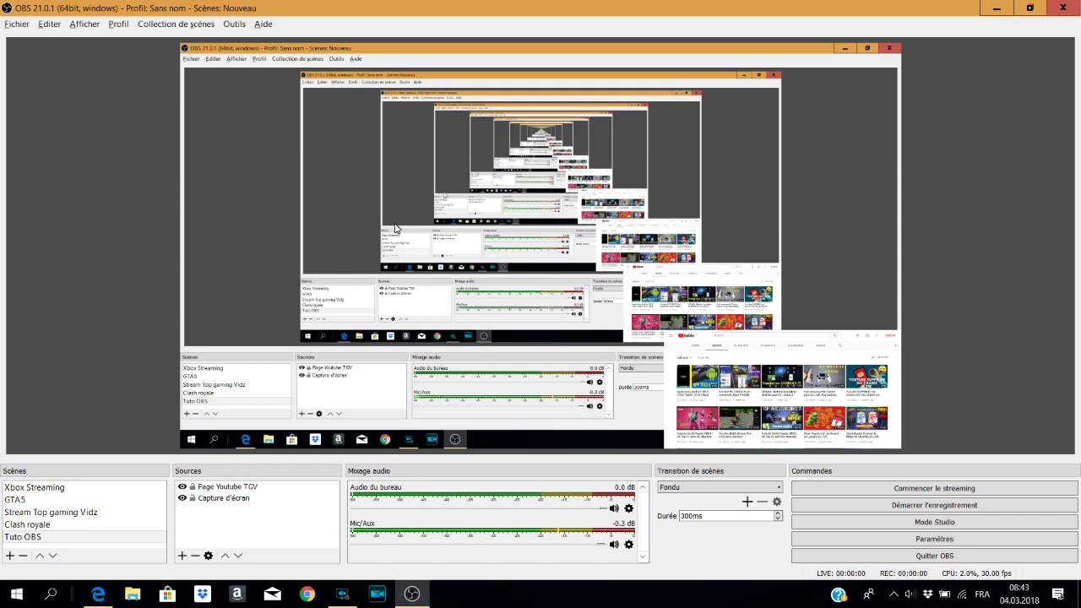
Shrink the Capture d'écran source into the upper-left corner of the canvas, to a little over half the canvas width
{"action": "left_click", "coordinate": [208, 500]}
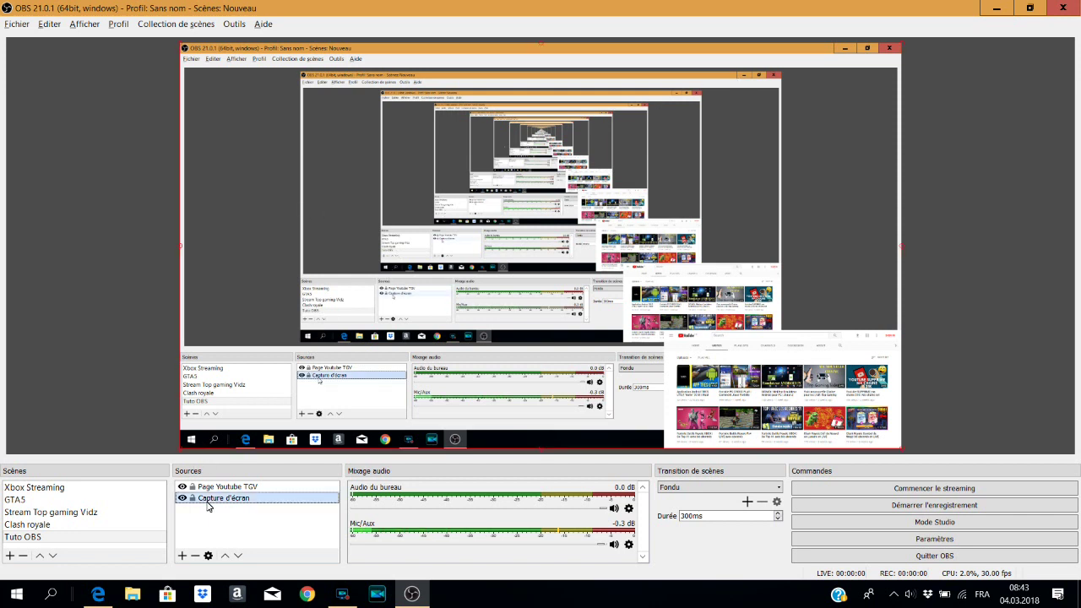
{"action": "left_click_drag", "start_coordinate": [180, 448], "coordinate": [475, 283]}
{"action": "left_click_drag", "start_coordinate": [598, 162], "coordinate": [314, 154]}
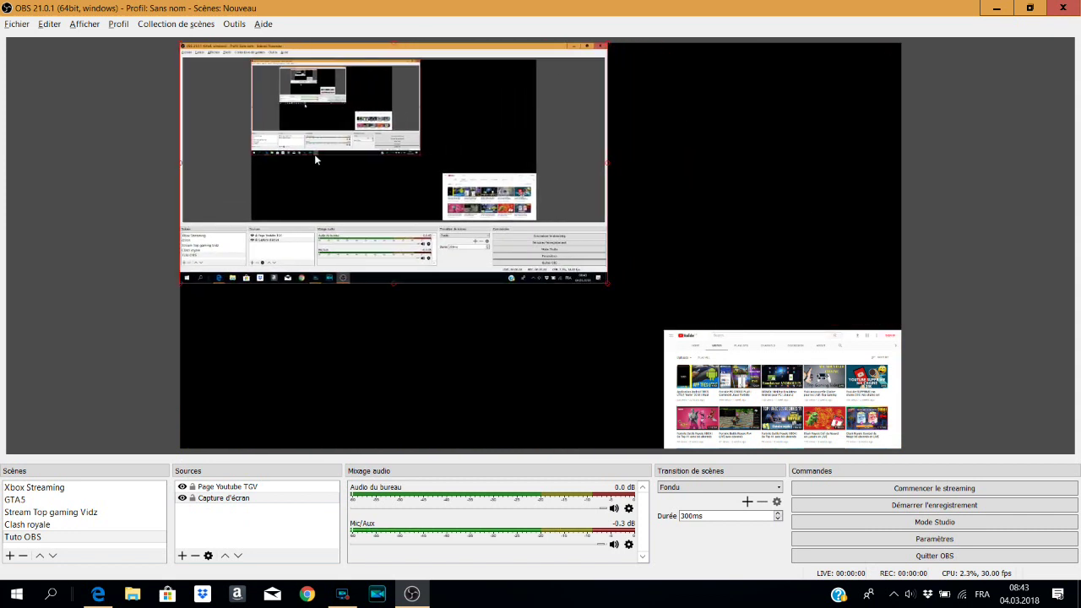
Enlarge the Page Youtube TGV source from its upper-left corner to about half the canvas width, and deselect it
{"action": "left_click", "coordinate": [706, 356]}
{"action": "left_click_drag", "start_coordinate": [663, 330], "coordinate": [589, 277]}
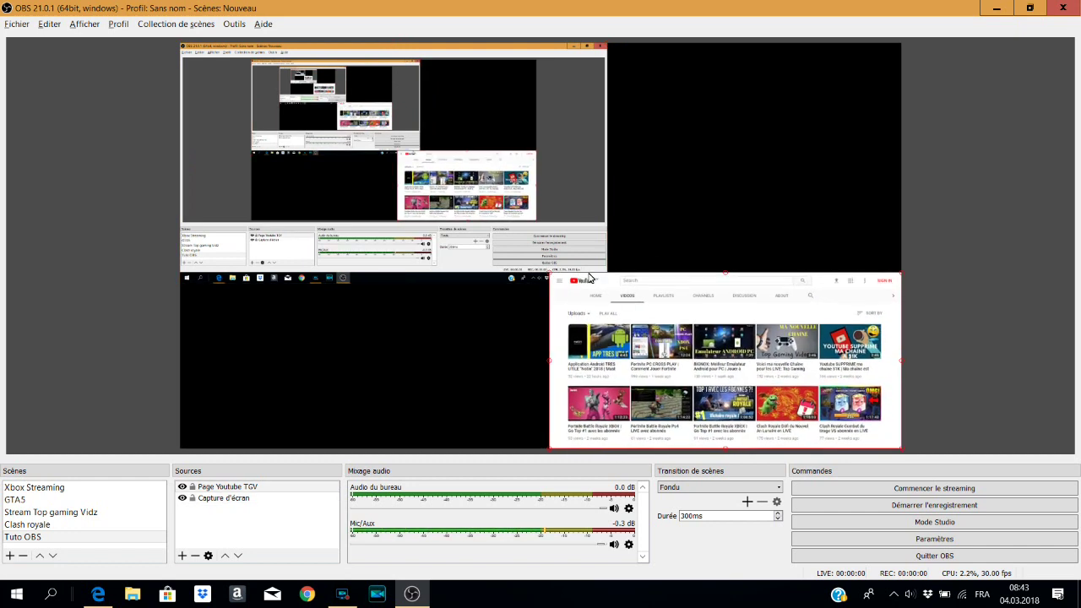
{"action": "left_click", "coordinate": [436, 336]}
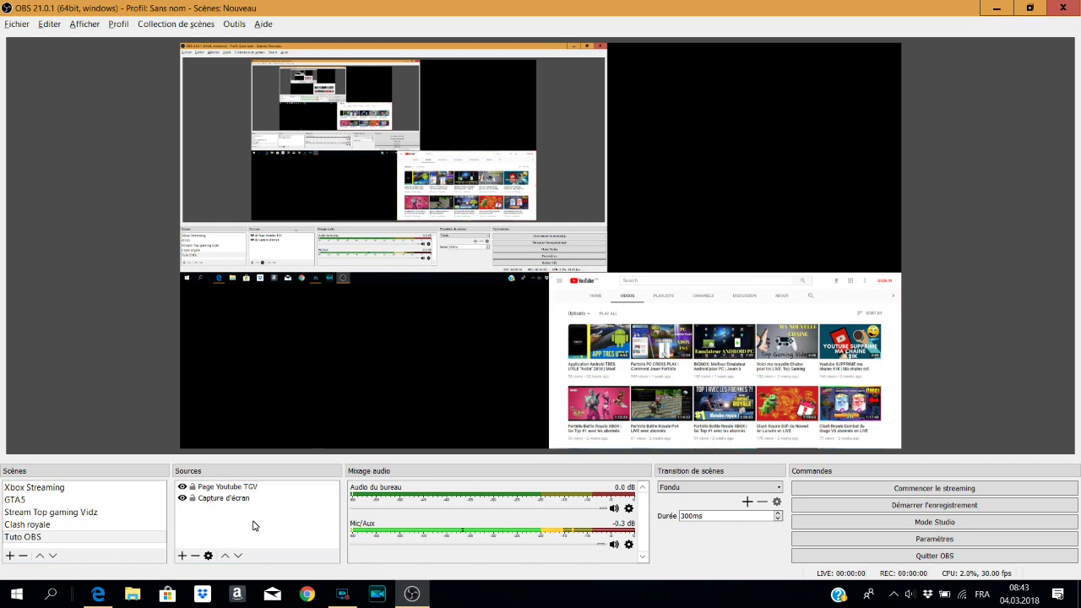
Add a new Capture de fenêtre source that captures the window [MicrosoftEdge.exe]: Microsoft Edge
{"action": "left_click", "coordinate": [181, 556]}
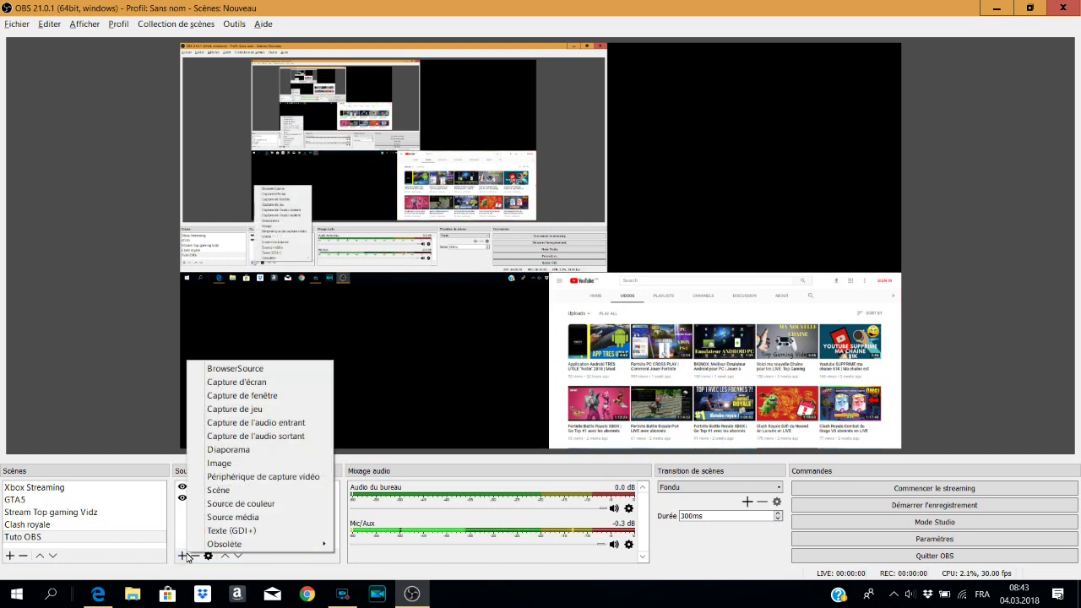
{"action": "left_click", "coordinate": [237, 397]}
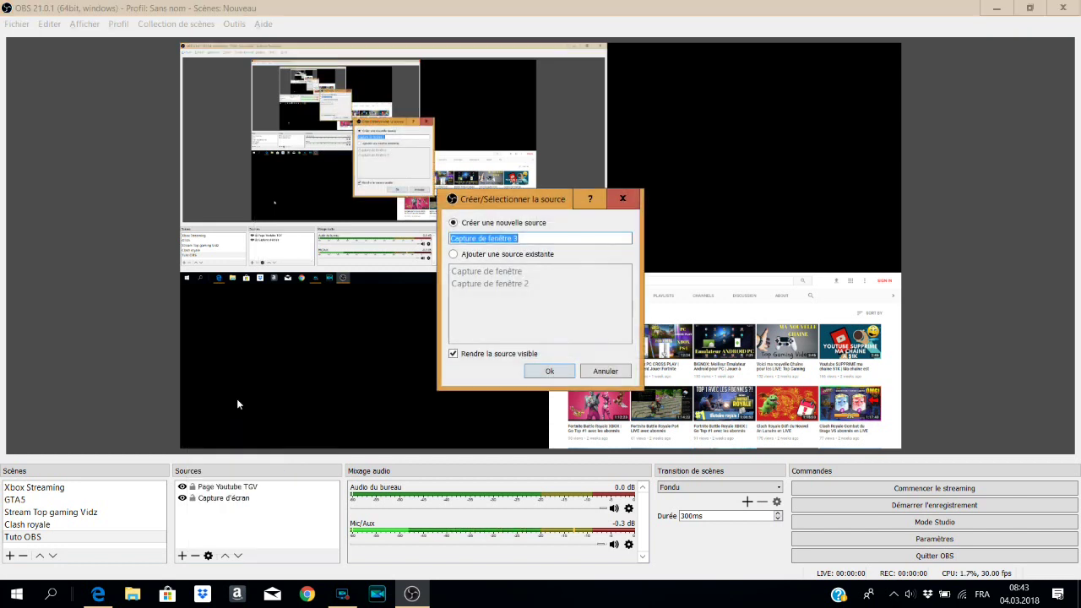
{"action": "left_click", "coordinate": [545, 372]}
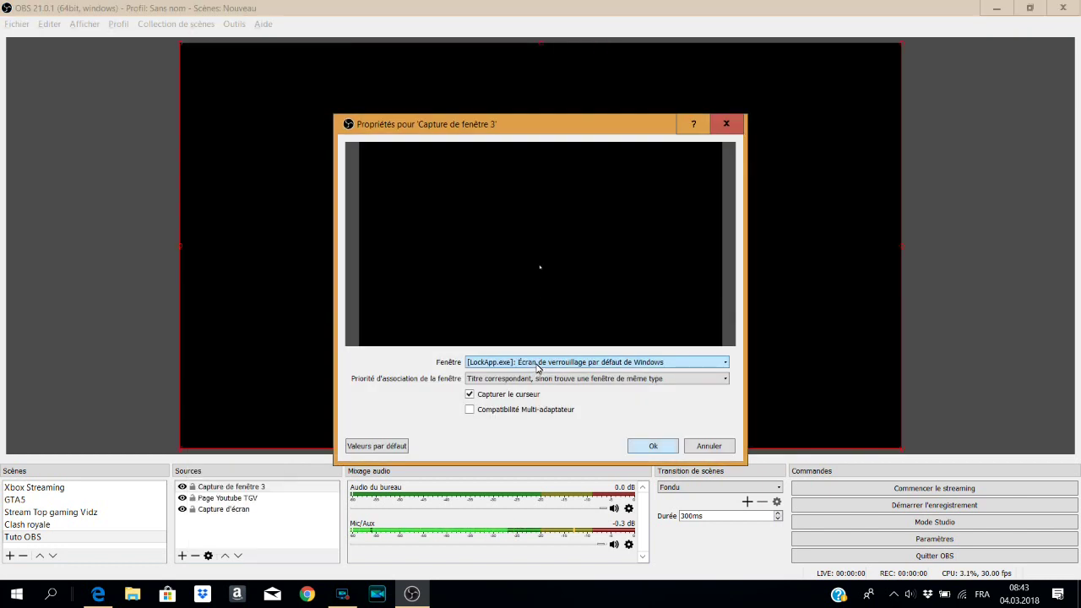
{"action": "left_click", "coordinate": [538, 364]}
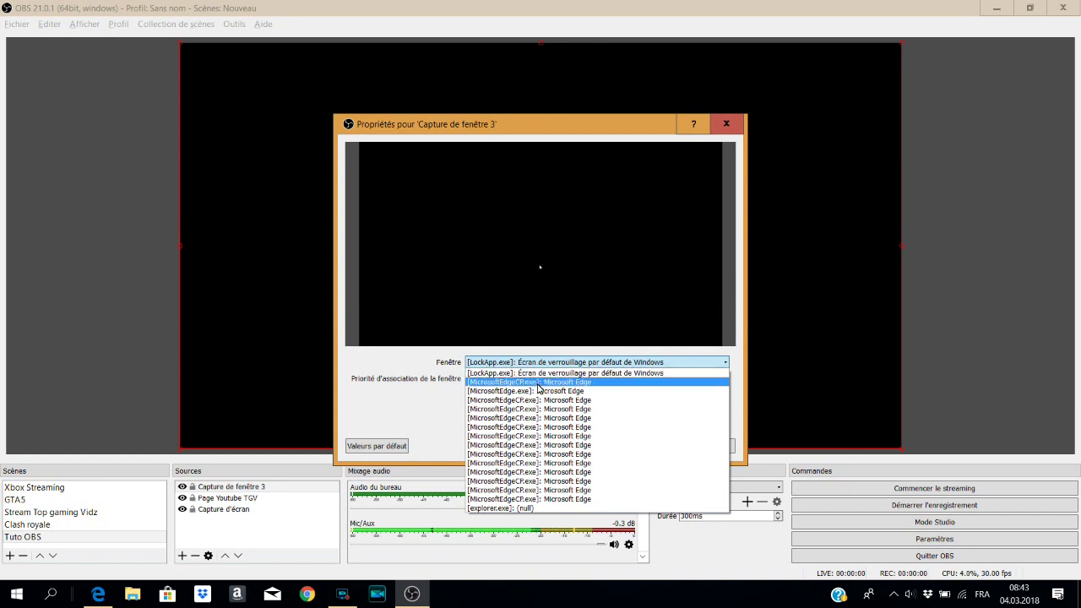
{"action": "left_click", "coordinate": [538, 391]}
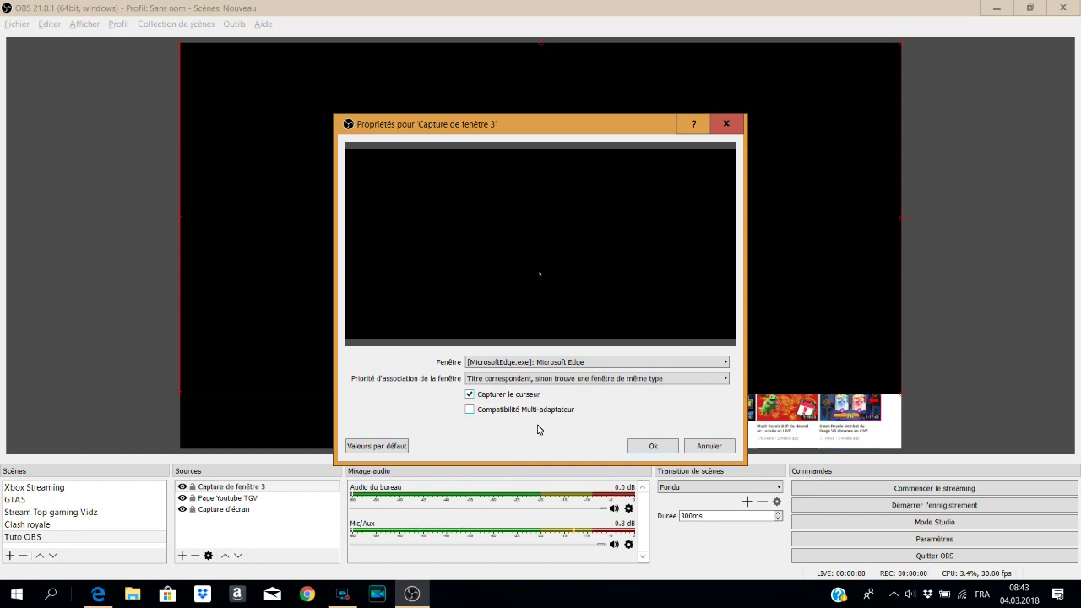
{"action": "left_click", "coordinate": [652, 447]}
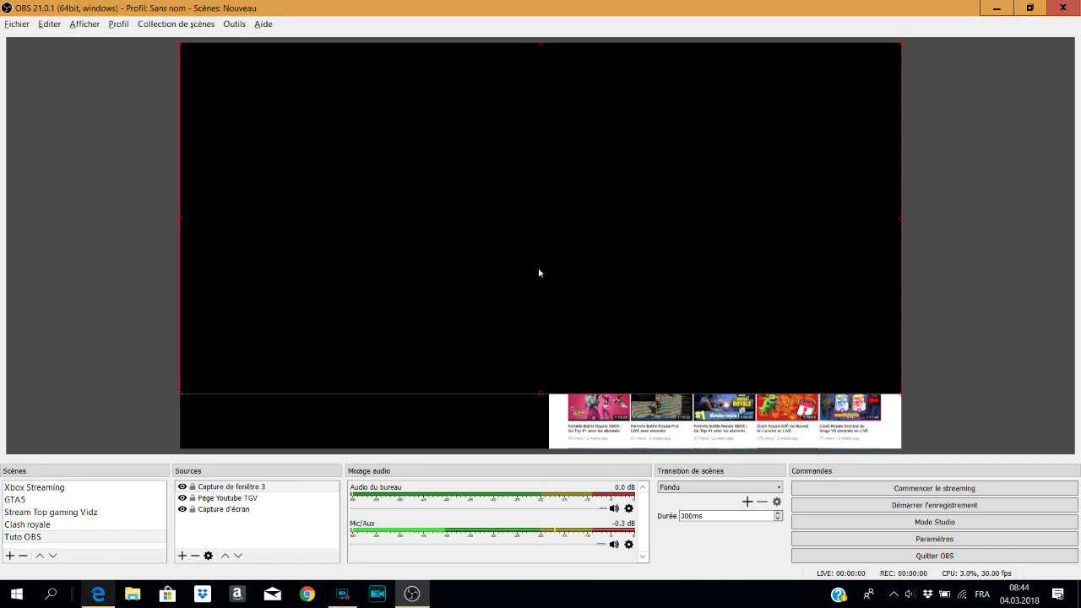
Check the page open in Microsoft Edge, return to OBS and delete the new window capture source
{"action": "left_click", "coordinate": [97, 596]}
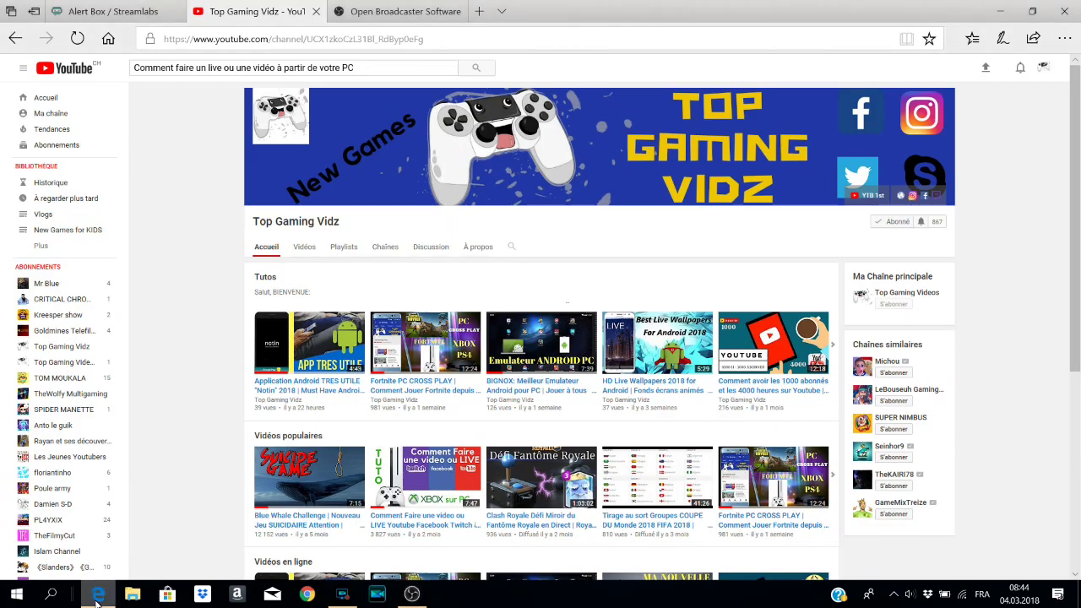
{"action": "key", "text": "alt+Tab"}
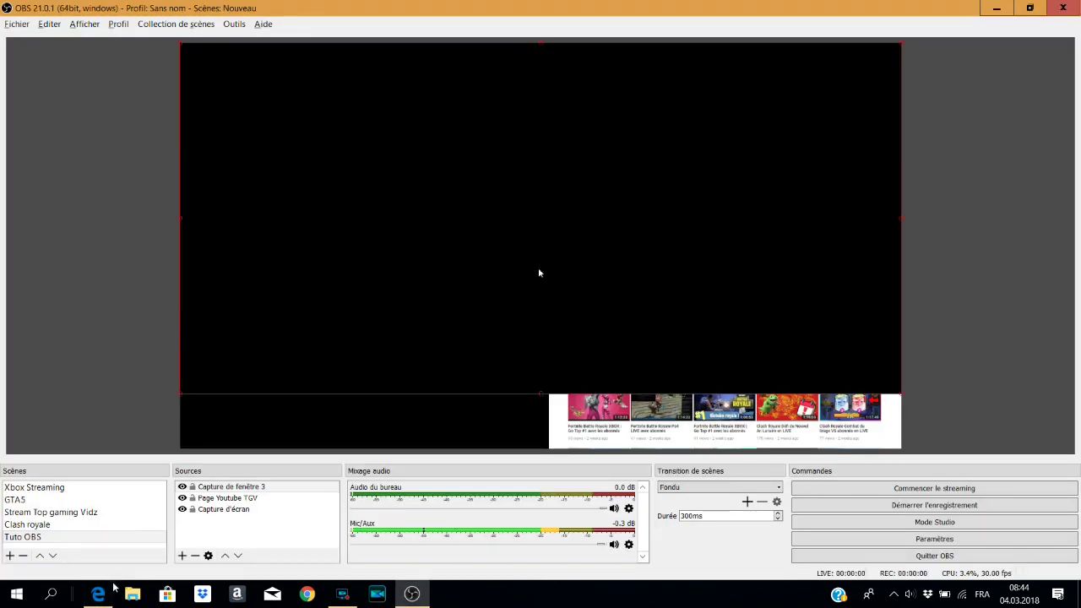
{"action": "key", "text": "Delete"}
{"action": "key", "text": "Return"}
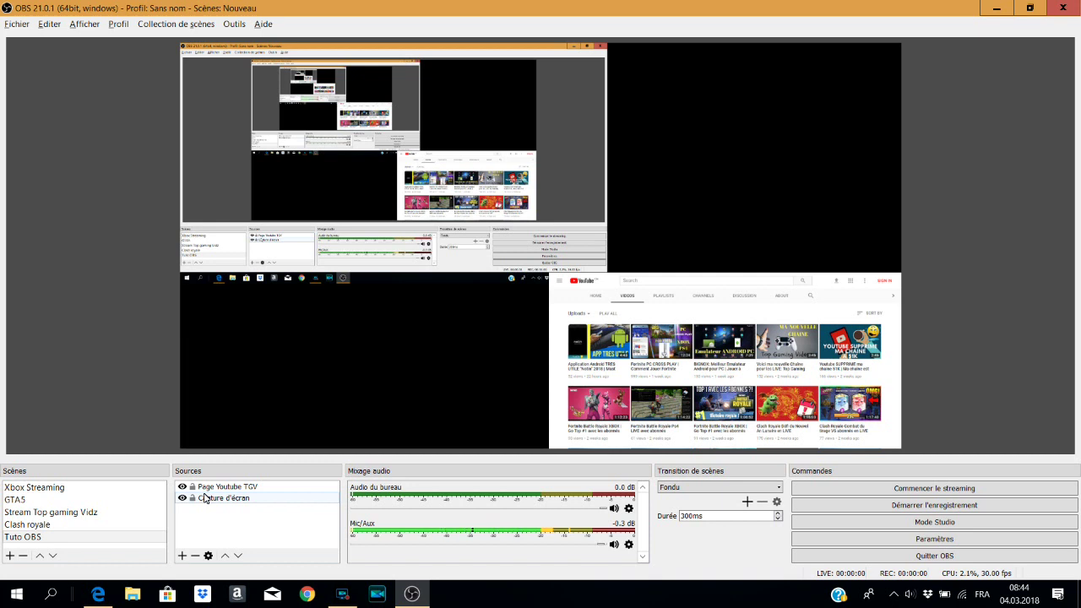
Add a new Capture de jeu source, set its mode to Capturer une fenêtre spécifique and view the selectable windows
{"action": "left_click", "coordinate": [184, 556]}
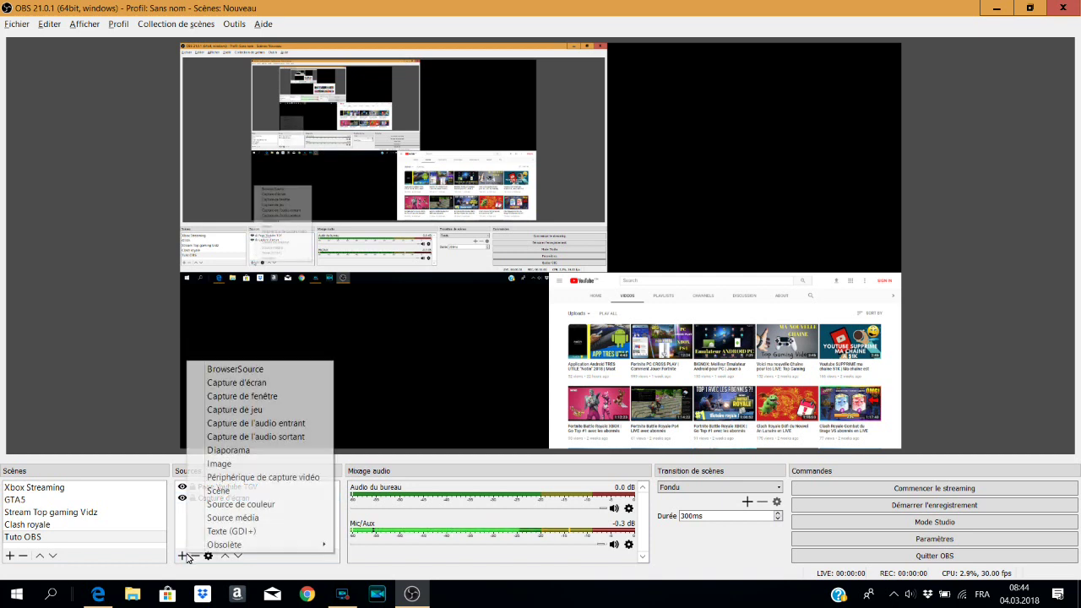
{"action": "left_click", "coordinate": [240, 413]}
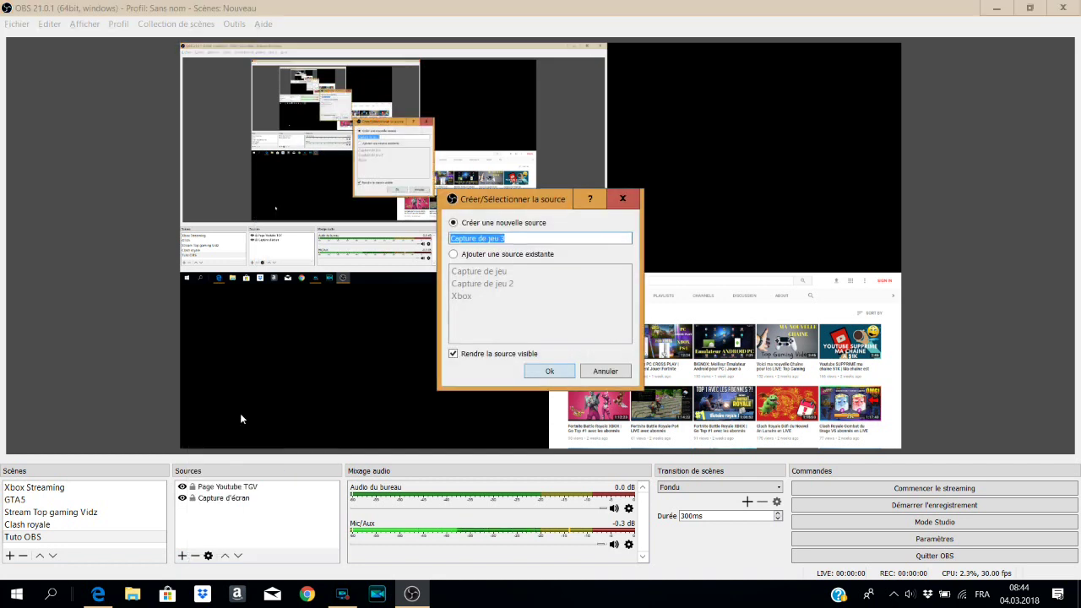
{"action": "left_click", "coordinate": [550, 371]}
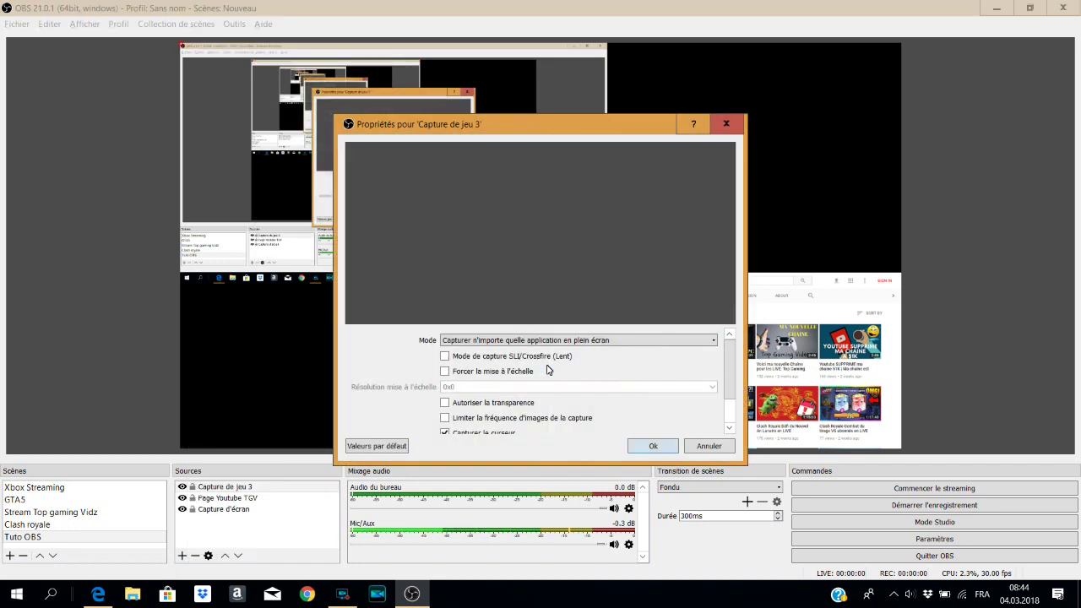
{"action": "left_click", "coordinate": [535, 342]}
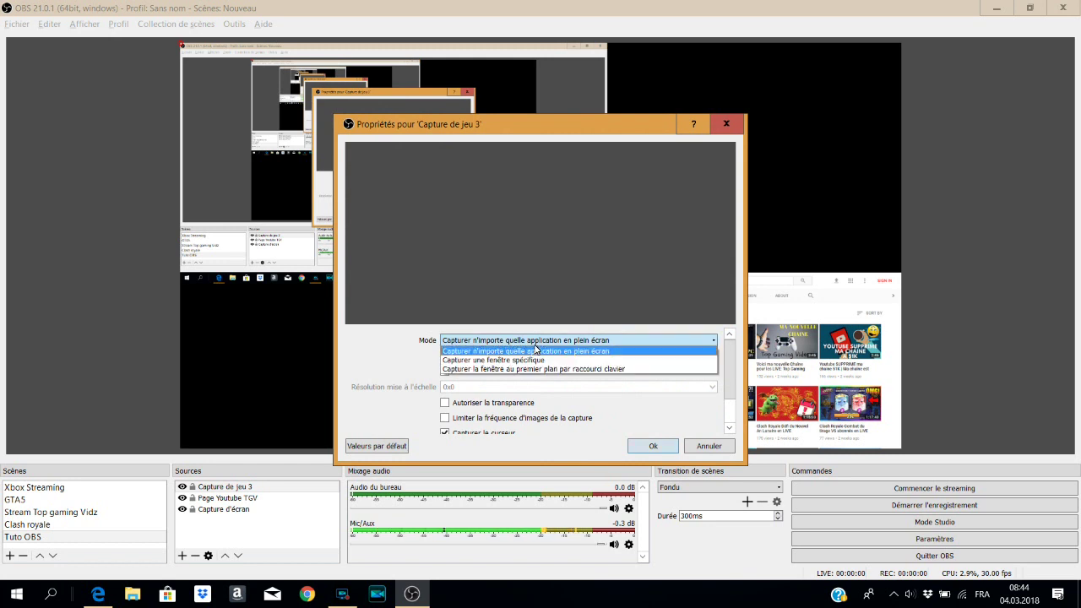
{"action": "left_click", "coordinate": [532, 361]}
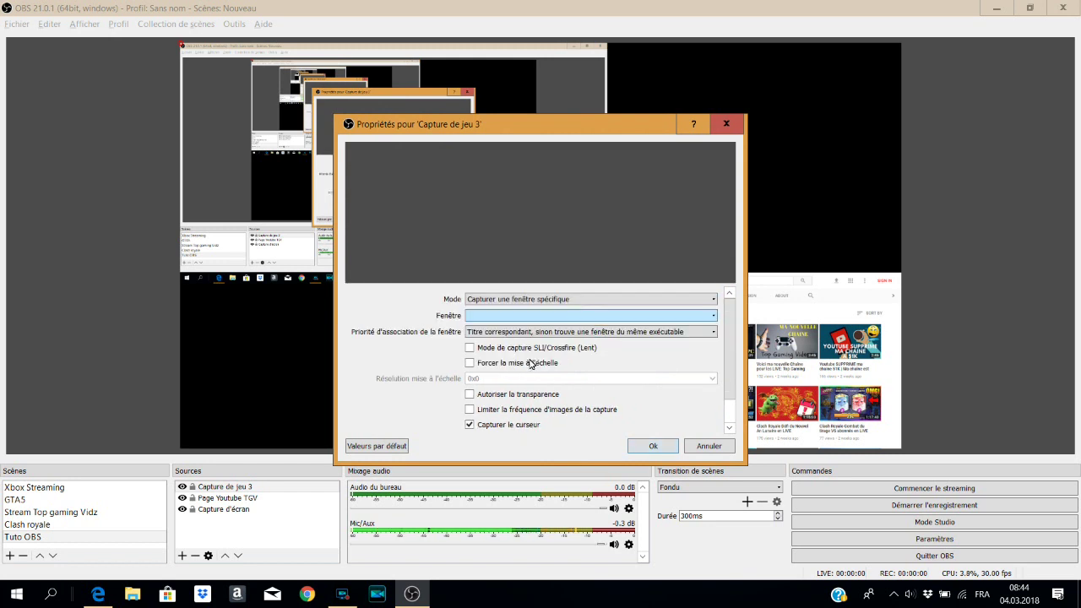
{"action": "left_click", "coordinate": [522, 316]}
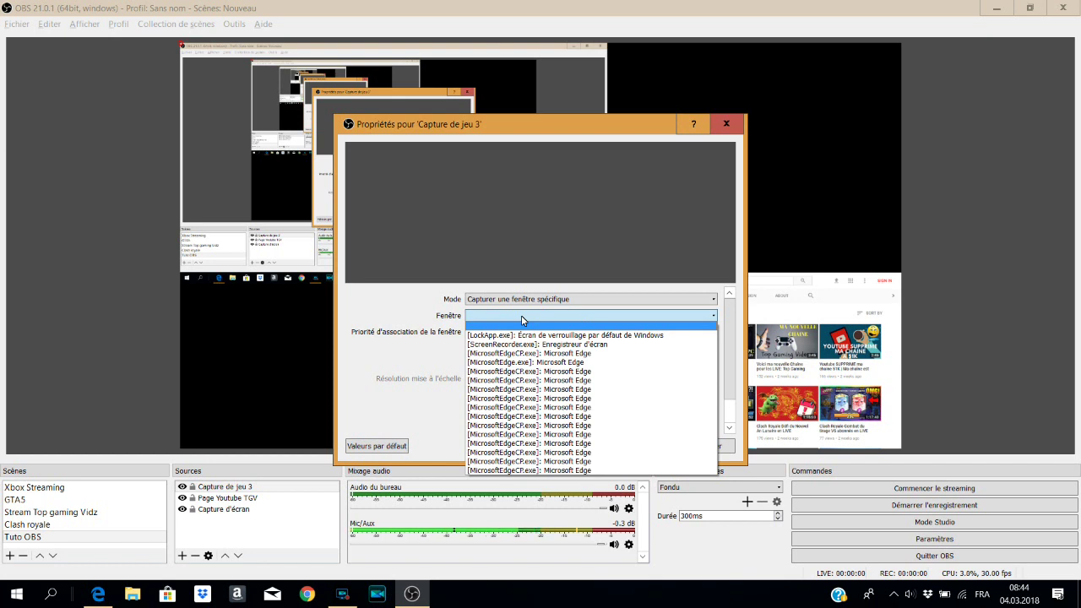
{"action": "left_click", "coordinate": [522, 316]}
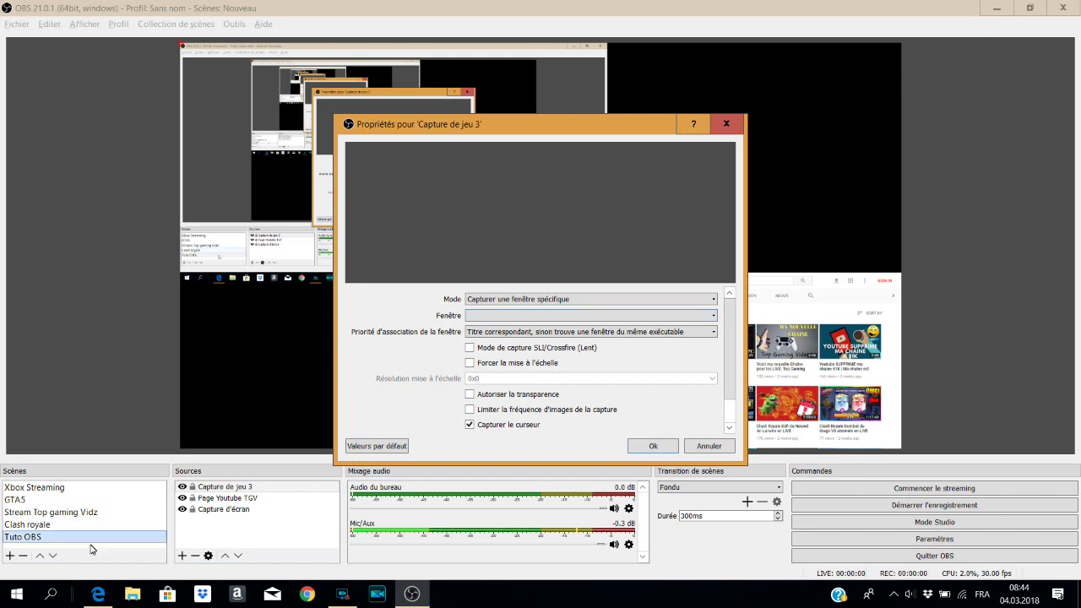
Launch the Nox emulator, minimise its window and look for it among the game capture's selectable windows
{"action": "left_click", "coordinate": [60, 598]}
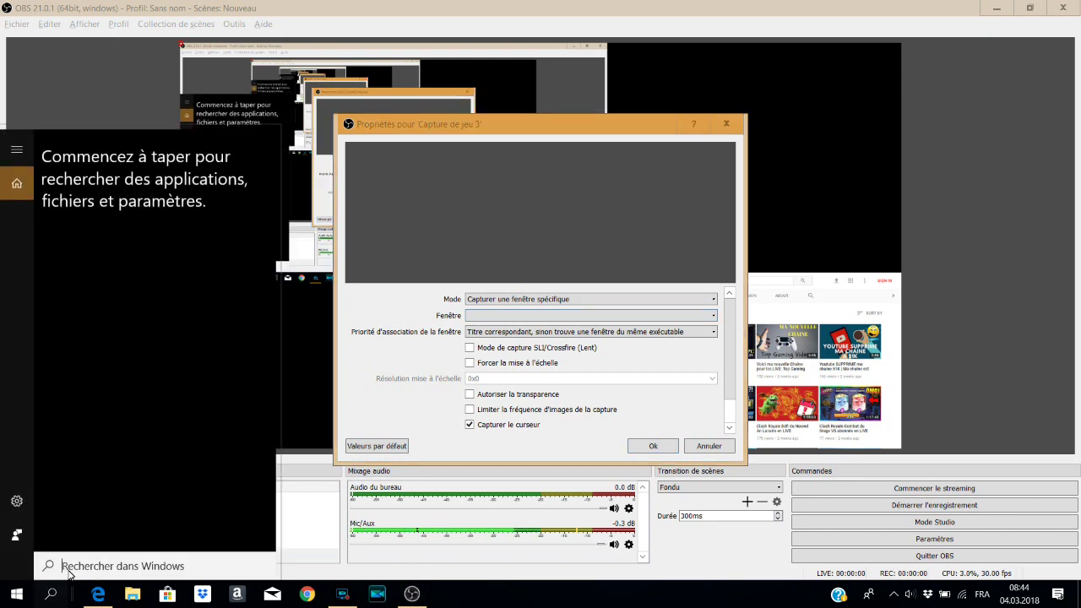
{"action": "type", "text": "nox"}
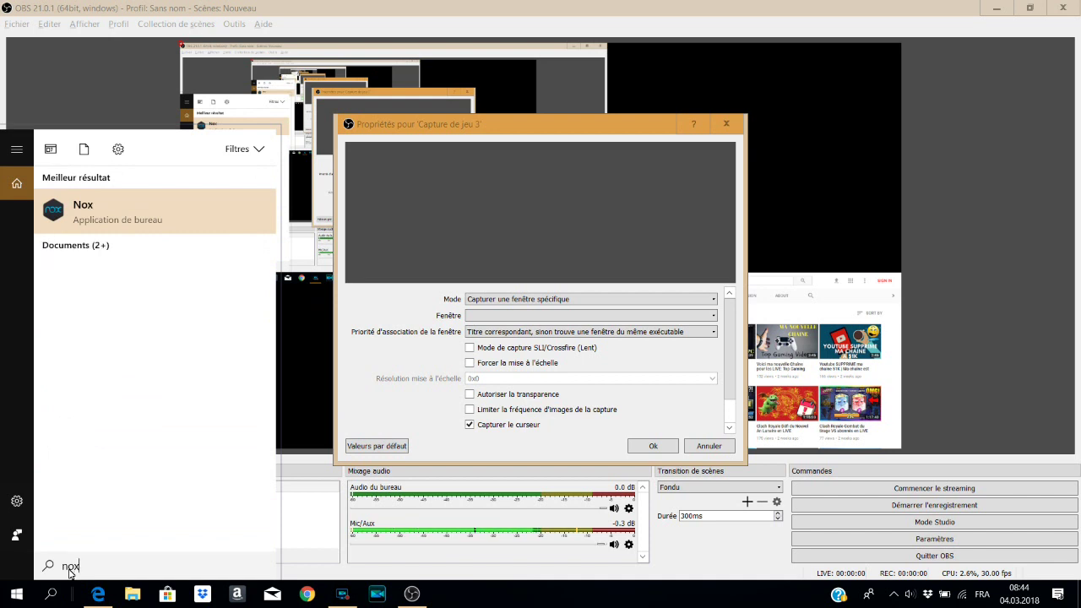
{"action": "key", "text": "Return"}
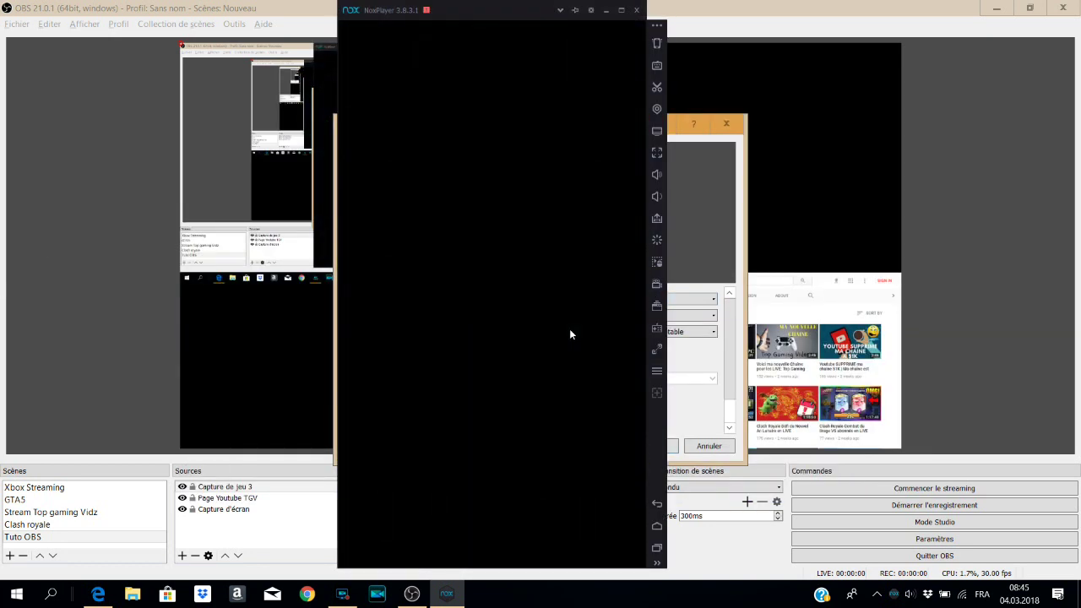
{"action": "left_click", "coordinate": [607, 11]}
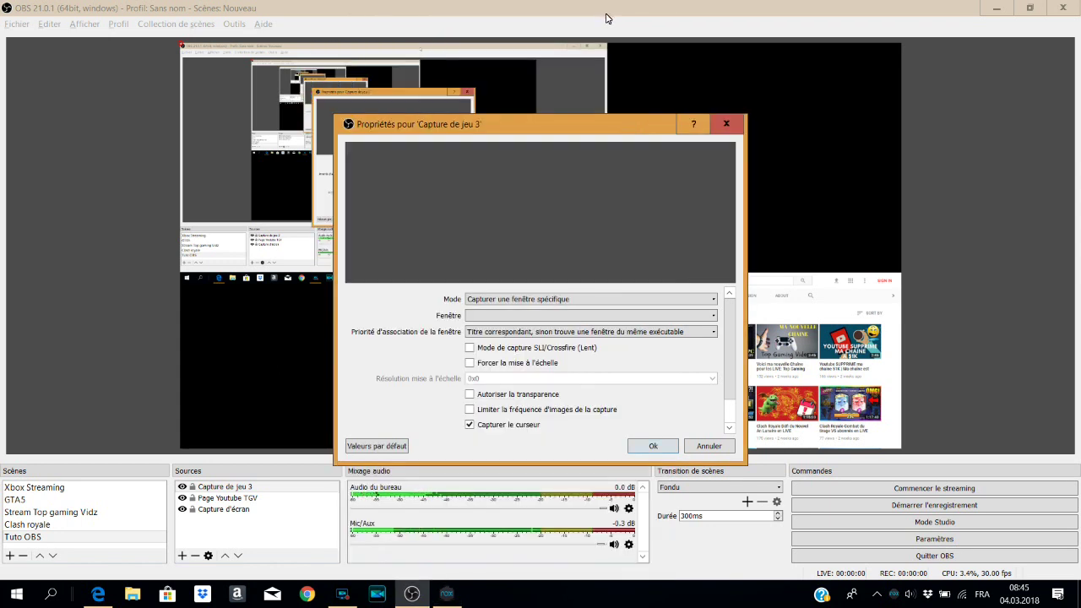
{"action": "left_click", "coordinate": [522, 316]}
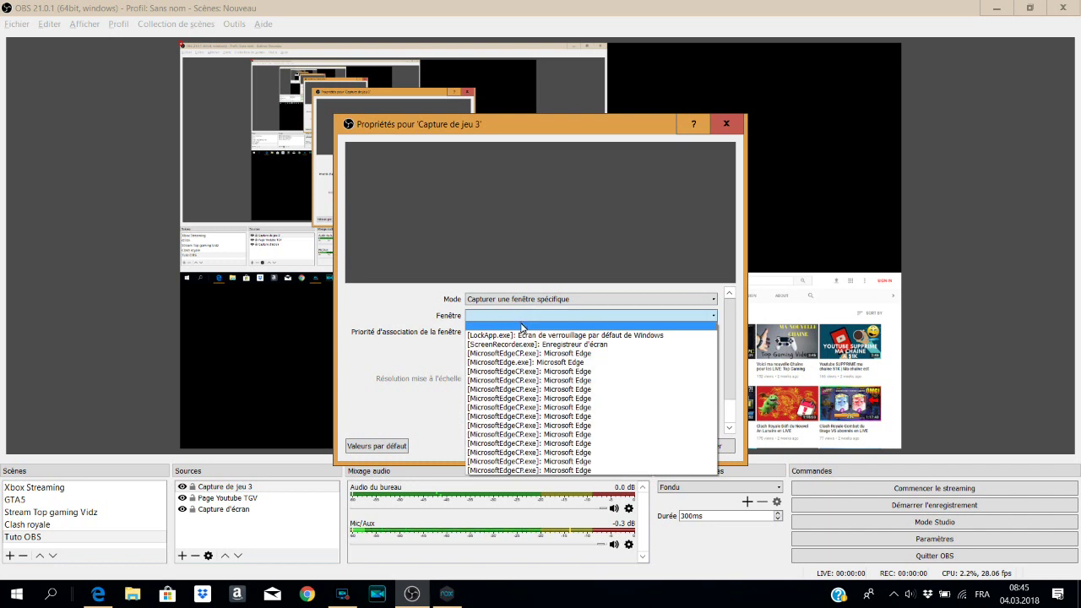
{"action": "left_click", "coordinate": [409, 377]}
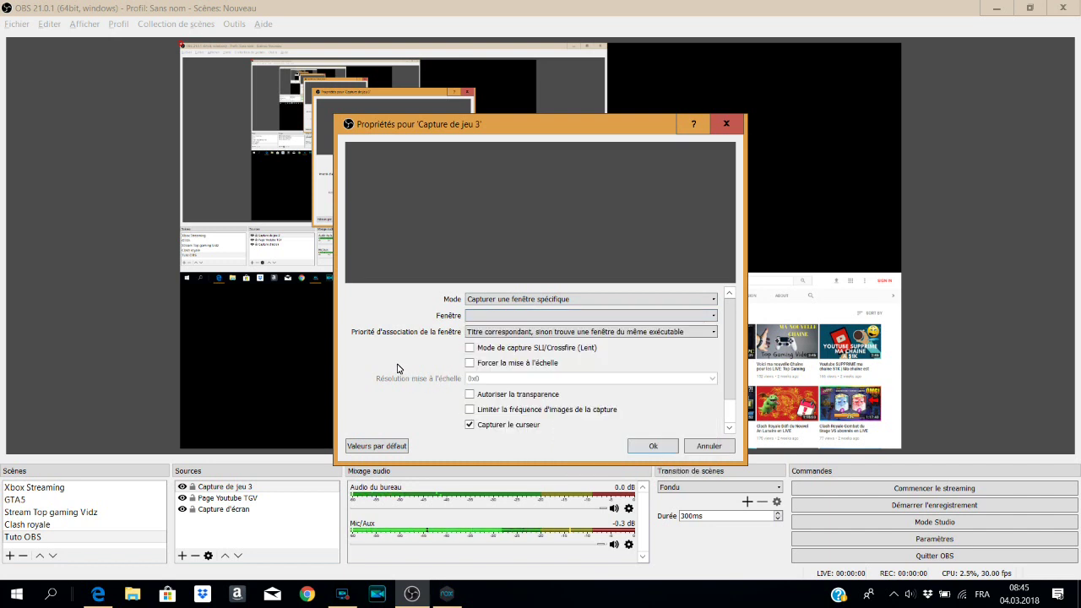
Set the game capture source to Capturer une fenêtre spécifique with the window [Nox.exe]: NoxPlayer
{"action": "left_click", "coordinate": [710, 447]}
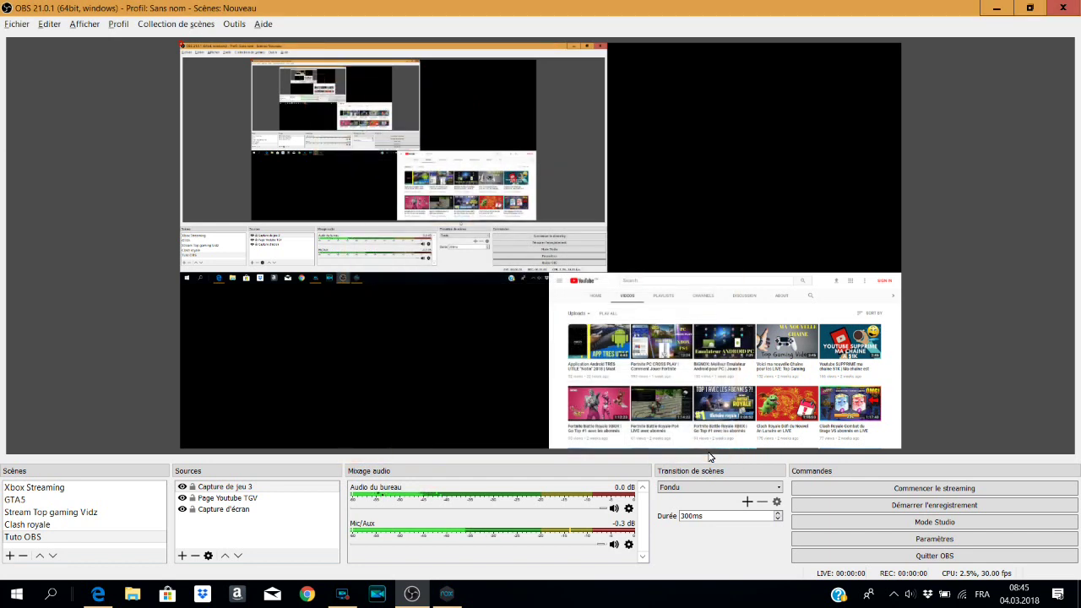
{"action": "left_click", "coordinate": [230, 490]}
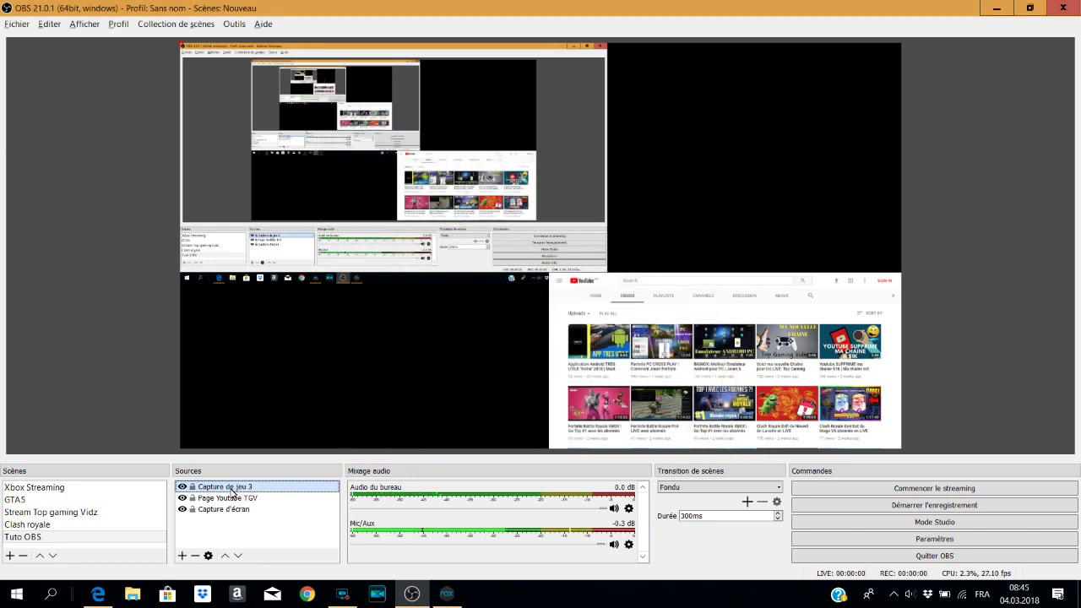
{"action": "left_click", "coordinate": [208, 556]}
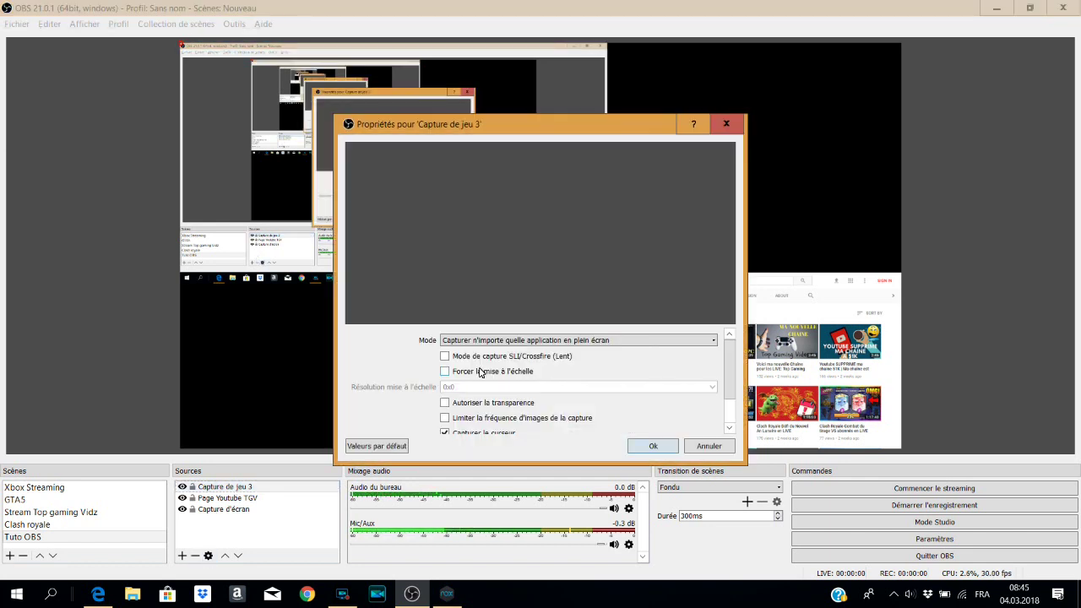
{"action": "left_click", "coordinate": [497, 340]}
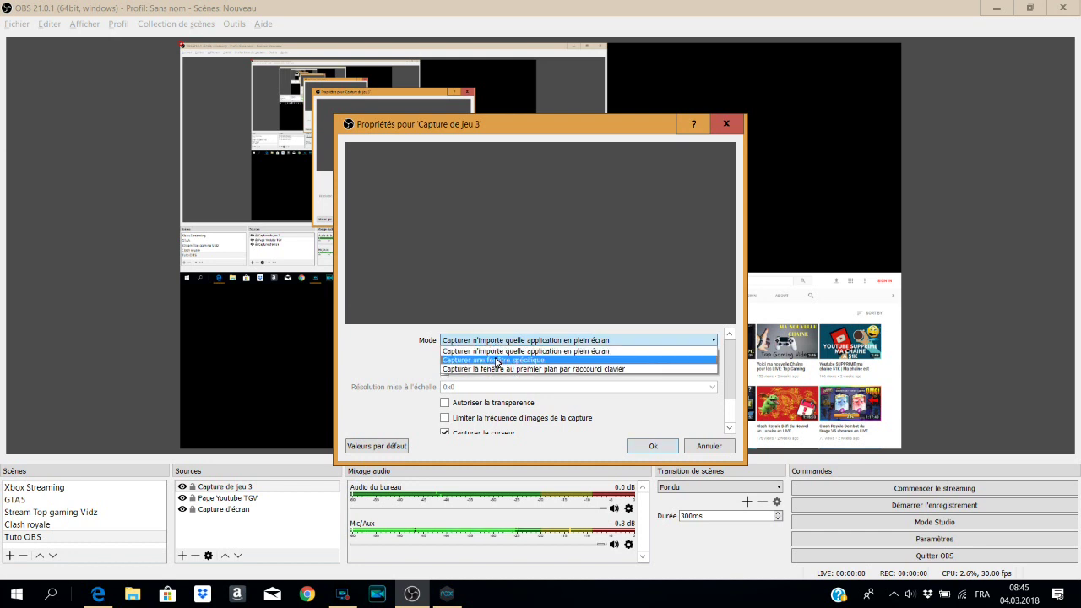
{"action": "left_click", "coordinate": [497, 360]}
{"action": "left_click", "coordinate": [496, 316]}
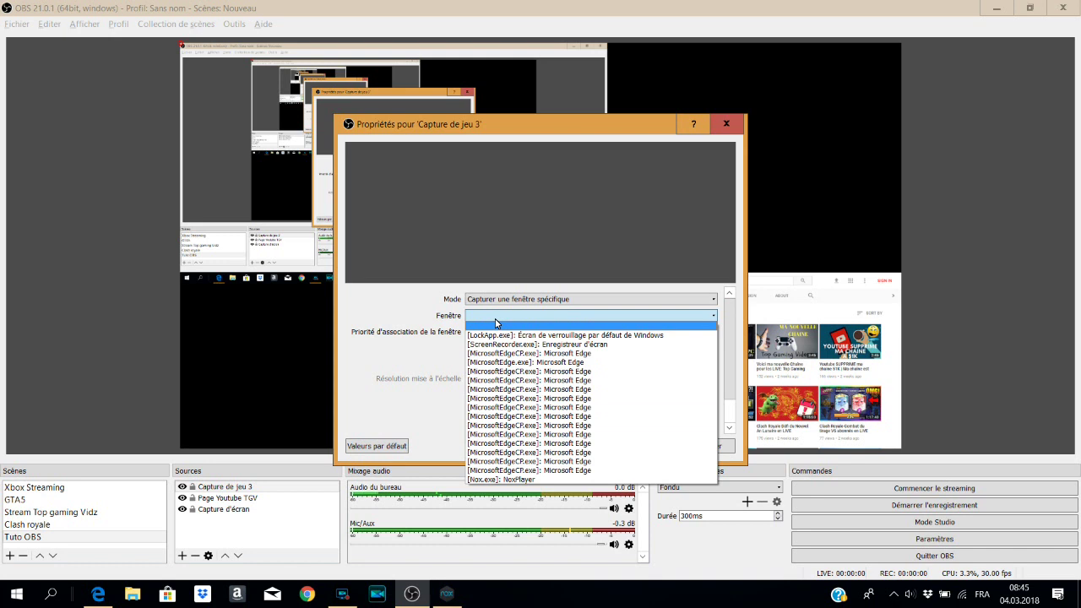
{"action": "left_click", "coordinate": [524, 479]}
{"action": "left_click", "coordinate": [647, 444]}
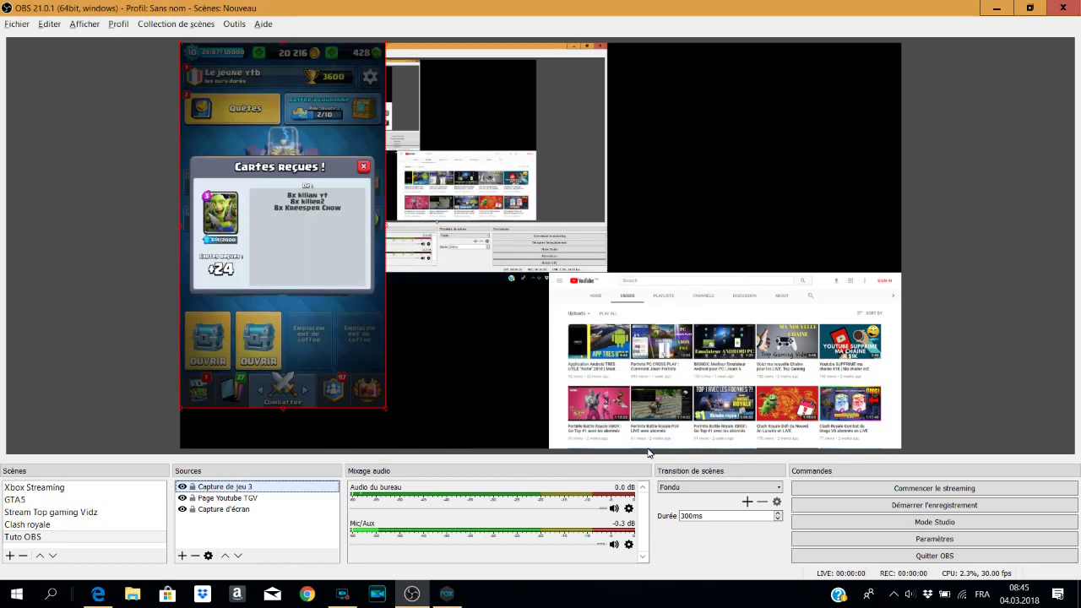
Enlarge the NoxPlayer game capture to the full height of the canvas and delete the Capture d'écran source
{"action": "left_click", "coordinate": [385, 409]}
{"action": "left_click_drag", "start_coordinate": [385, 409], "coordinate": [409, 440]}
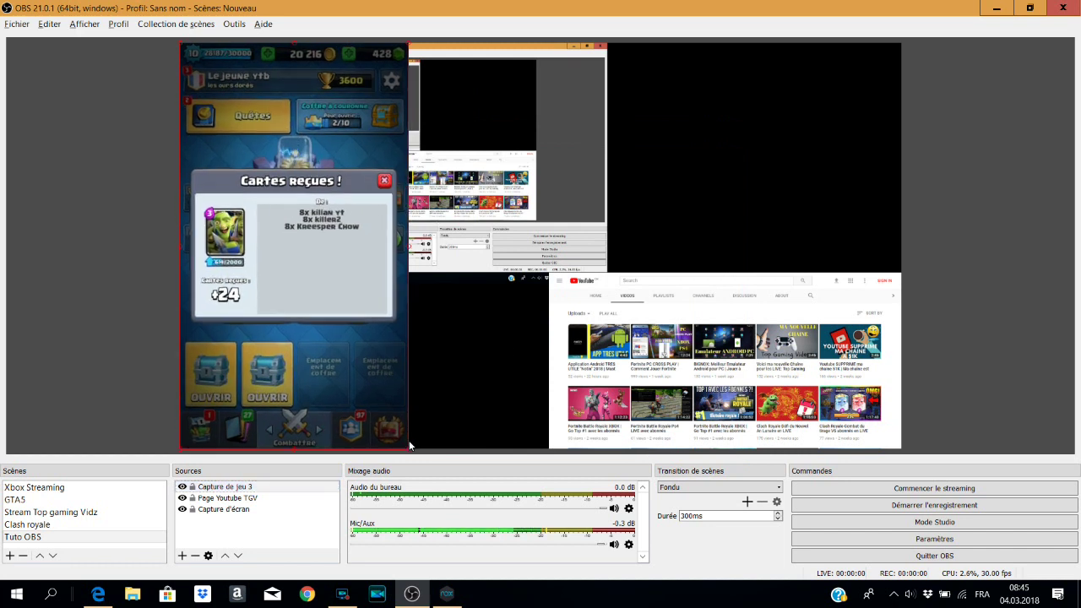
{"action": "left_click", "coordinate": [510, 182]}
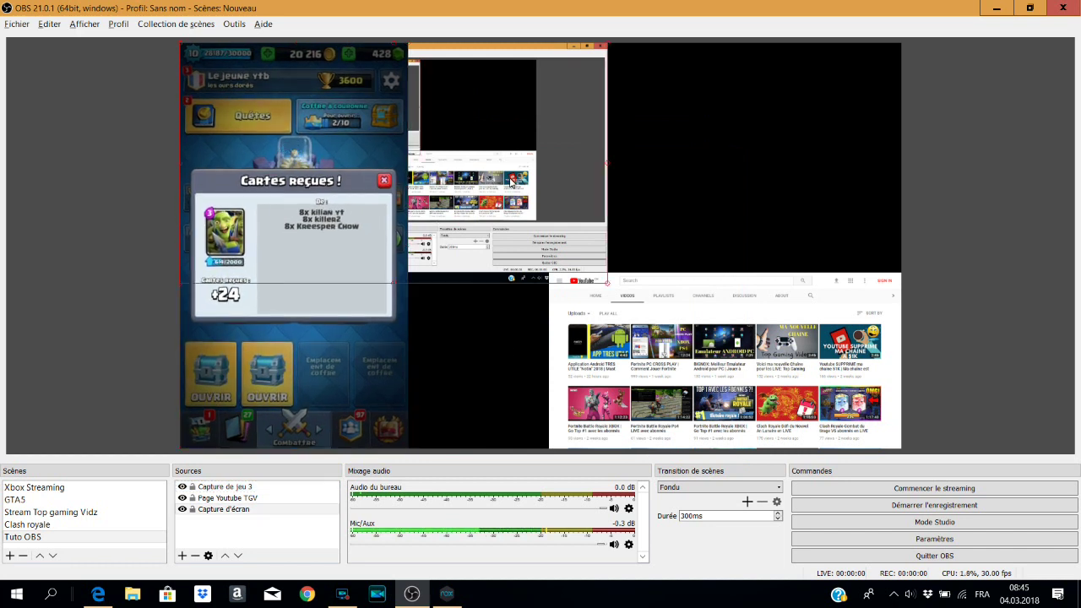
{"action": "key", "text": "Delete"}
{"action": "key", "text": "Return"}
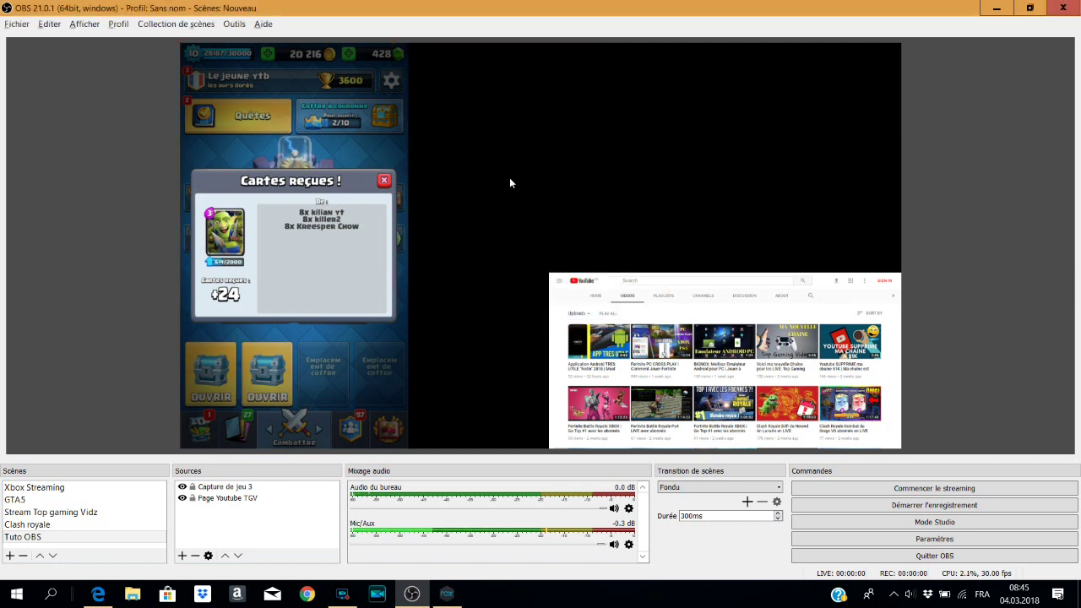
Enlarge the Page Youtube TGV source until its upper-left corner meets the edge of the game capture
{"action": "left_click", "coordinate": [590, 302]}
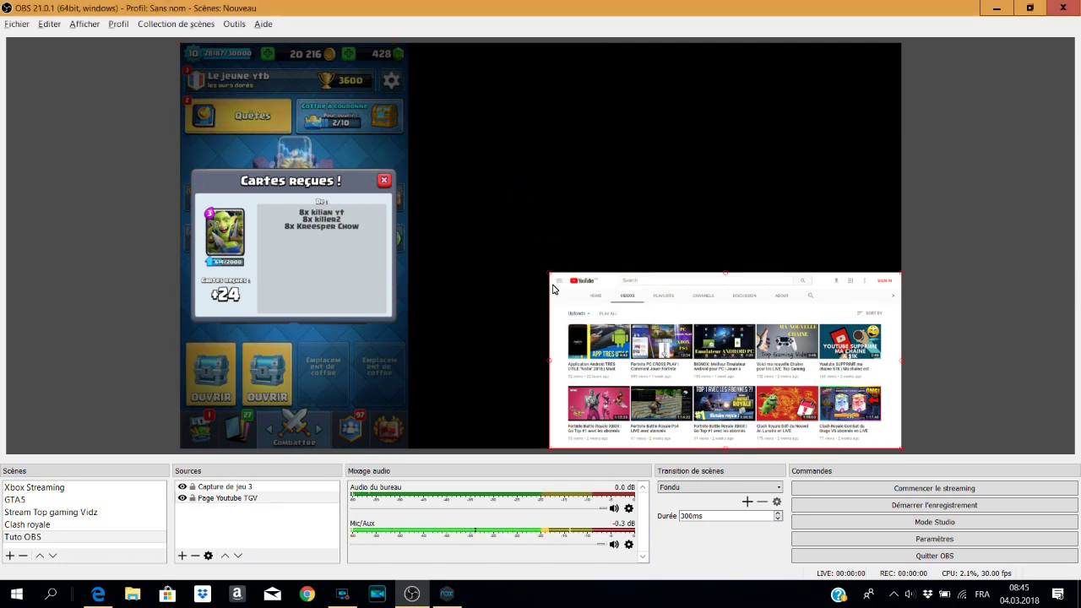
{"action": "left_click_drag", "start_coordinate": [550, 276], "coordinate": [413, 211]}
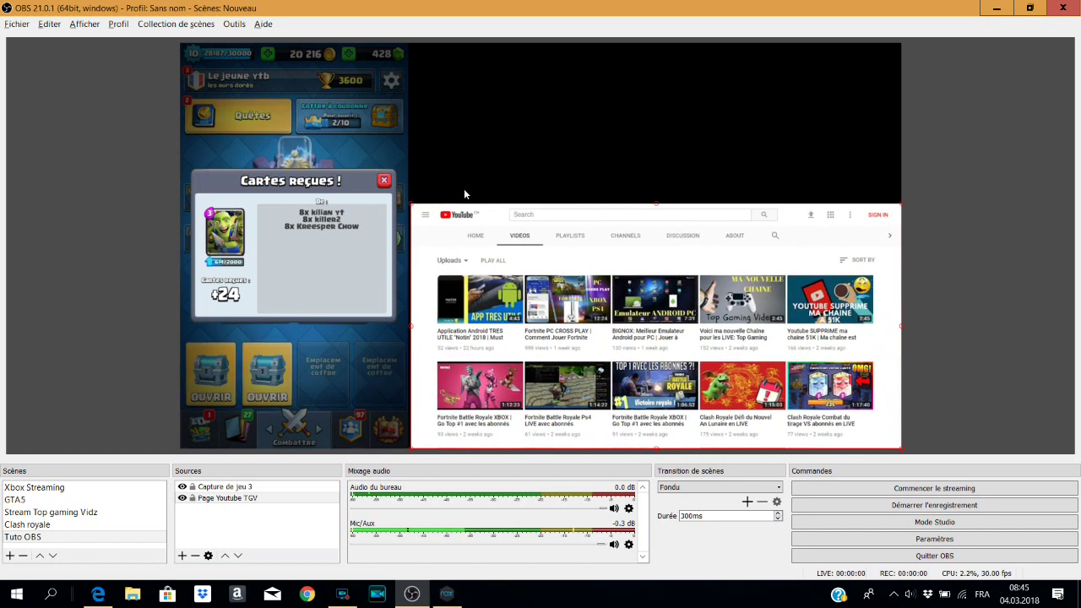
{"action": "left_click", "coordinate": [468, 186]}
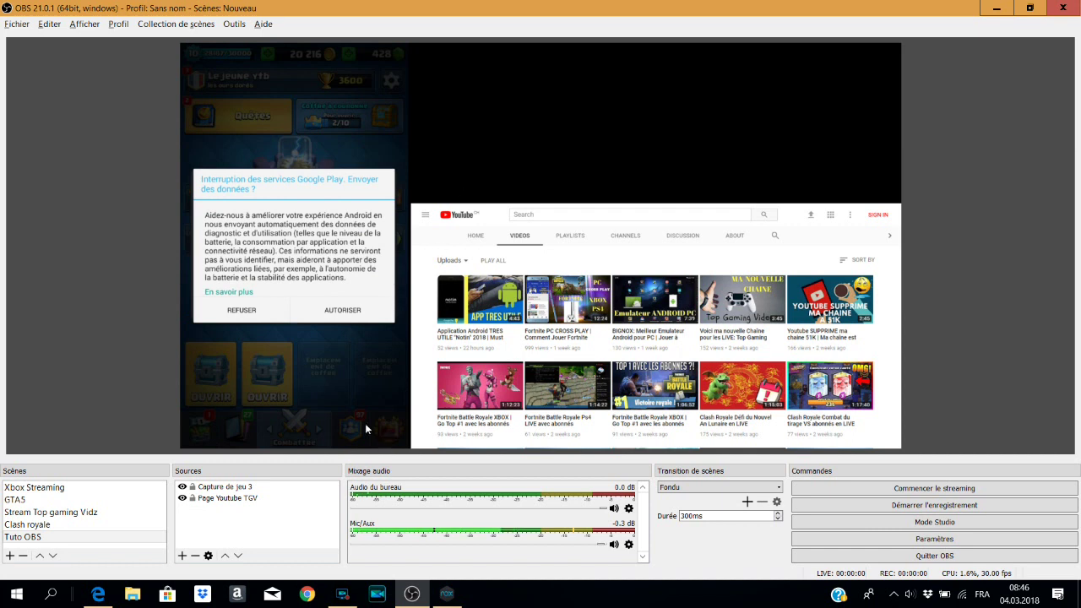
Switch to NoxPlayer, clear its open dialogs by authorising the Google Play data sending, and show the clan's Social page
{"action": "left_click", "coordinate": [447, 594]}
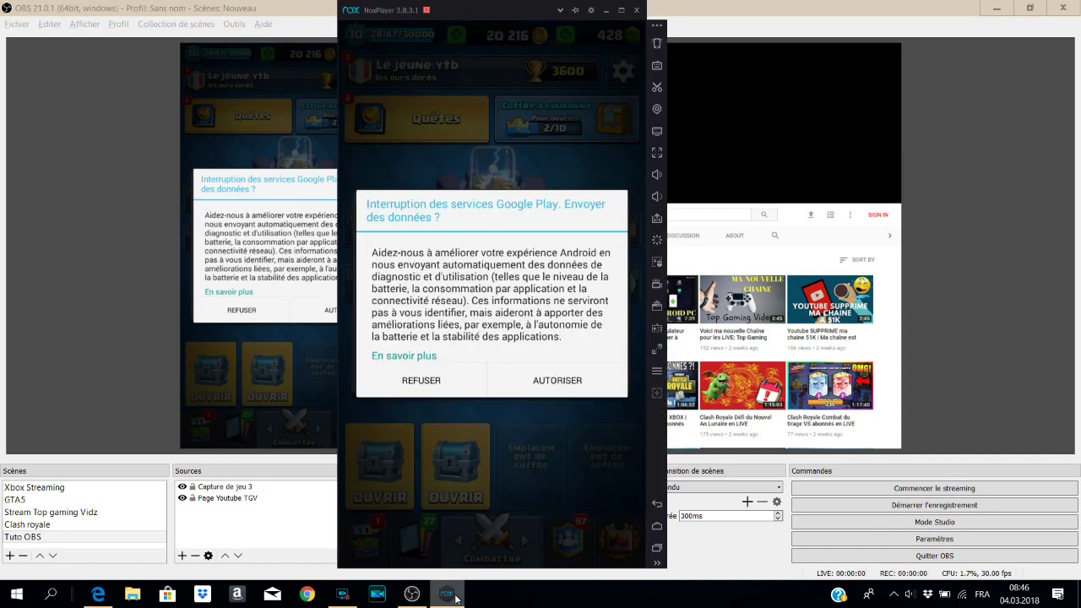
{"action": "left_click", "coordinate": [575, 381]}
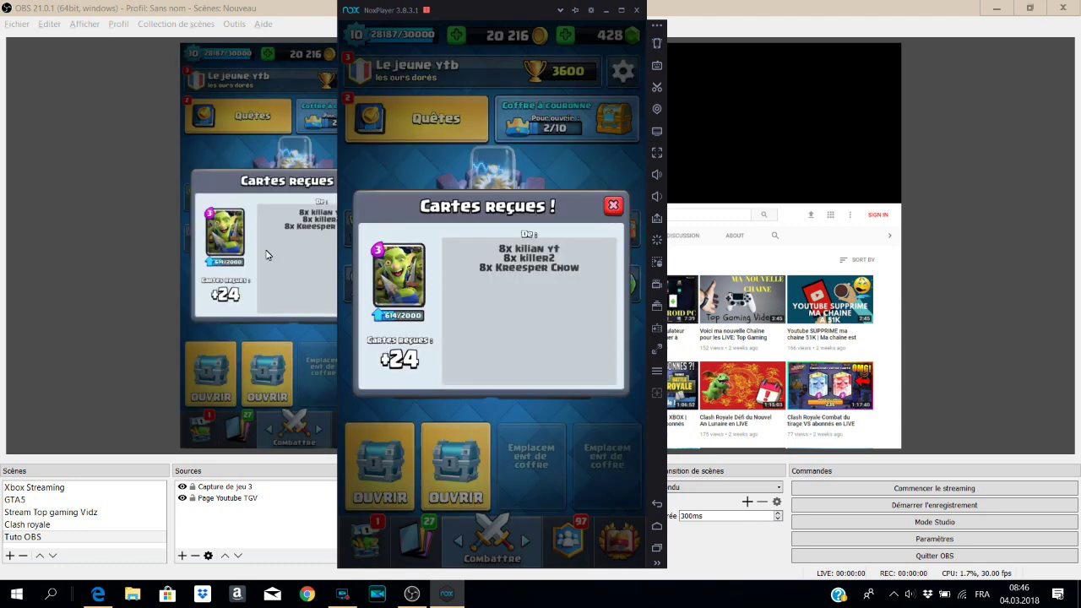
{"action": "left_click", "coordinate": [614, 204]}
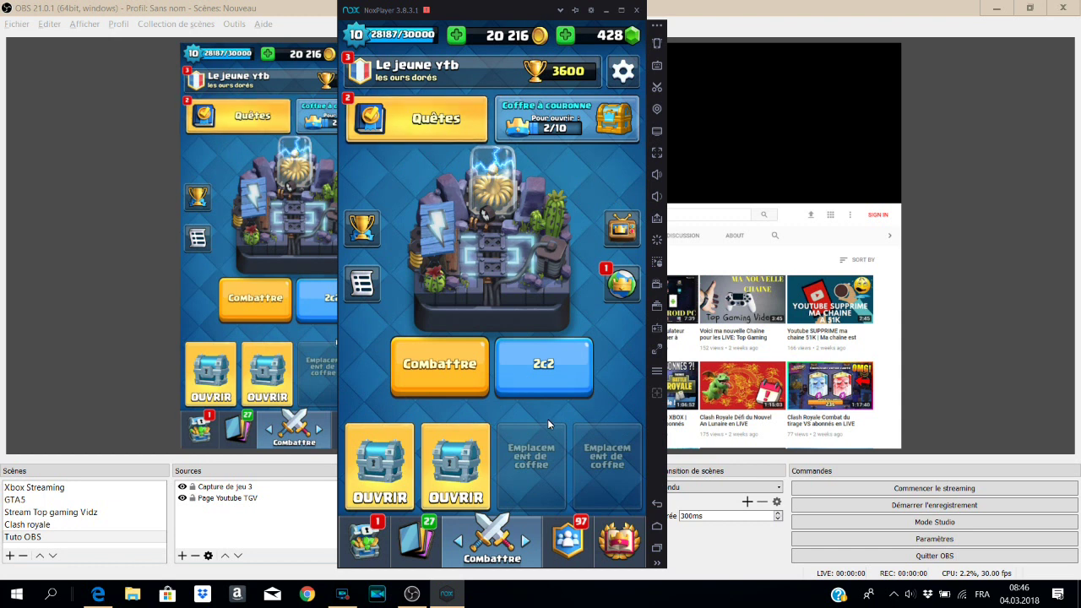
{"action": "left_click_drag", "start_coordinate": [549, 424], "coordinate": [350, 399]}
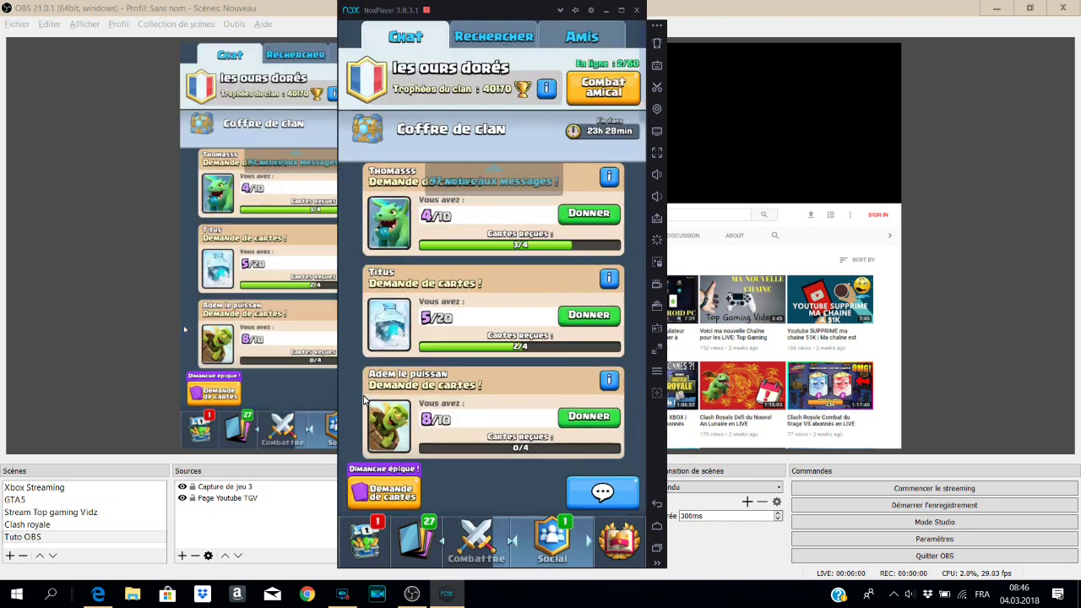
Move the NoxPlayer window clear of the game capture preview, donate cards to four clan requests and minimise the emulator
{"action": "left_click_drag", "start_coordinate": [518, 15], "coordinate": [653, 17]}
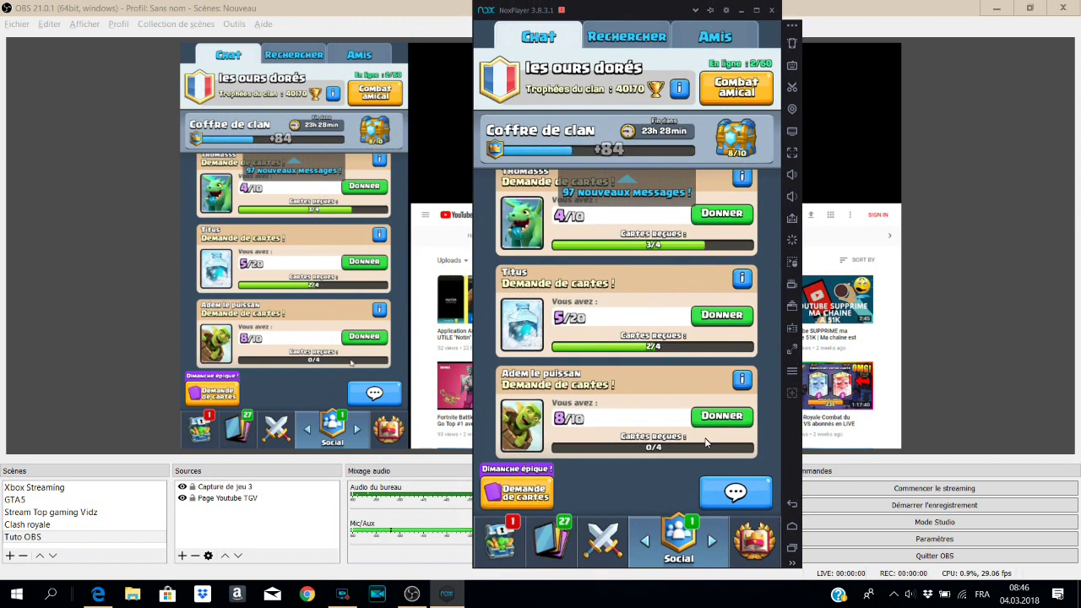
{"action": "left_click", "coordinate": [714, 414]}
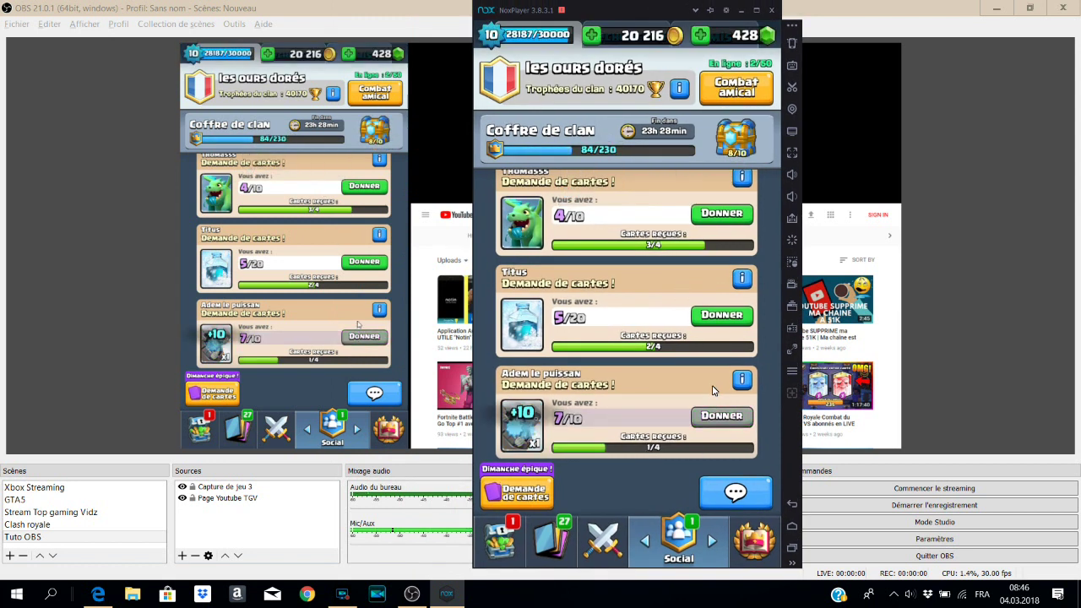
{"action": "left_click", "coordinate": [715, 320]}
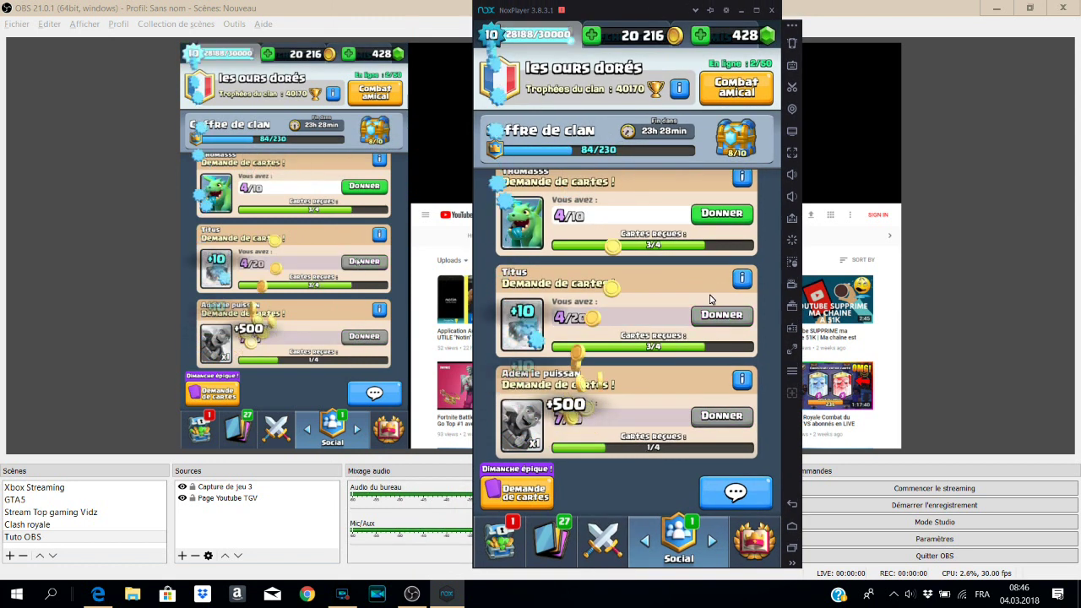
{"action": "left_click", "coordinate": [718, 216]}
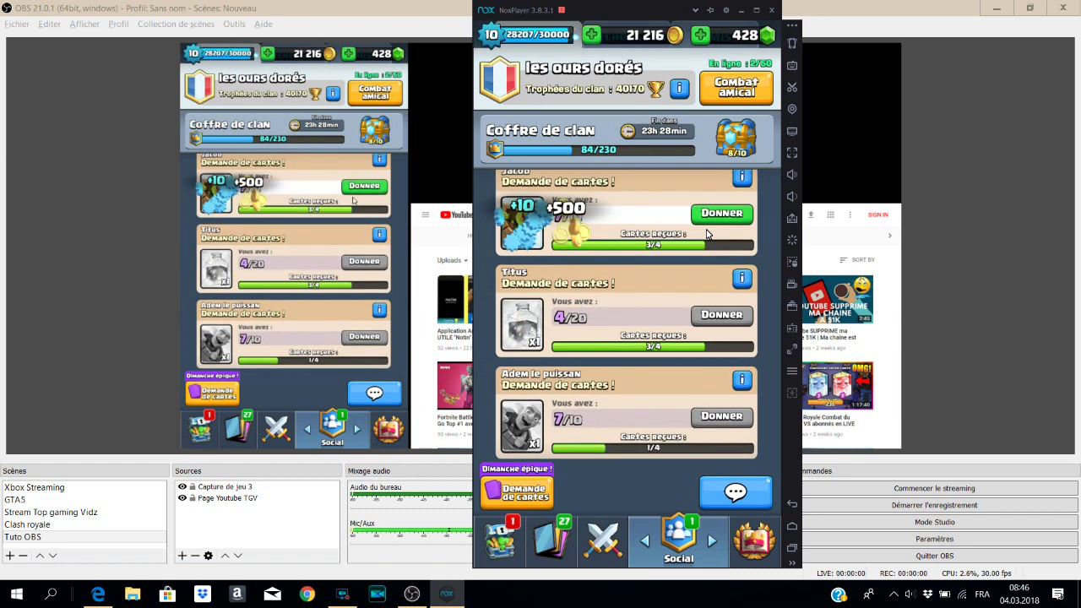
{"action": "left_click", "coordinate": [714, 217]}
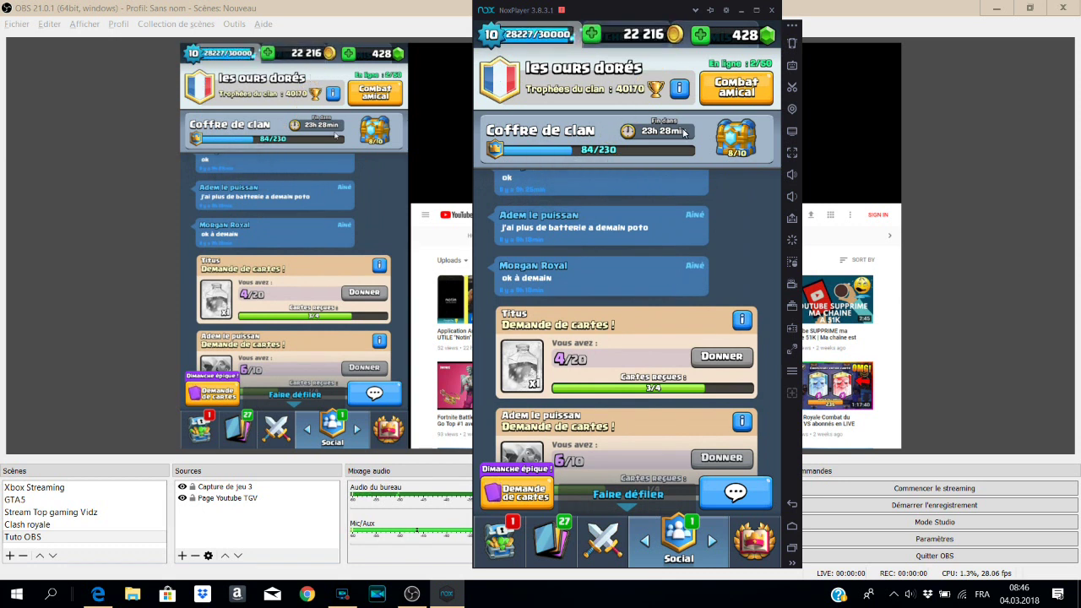
{"action": "left_click", "coordinate": [740, 10]}
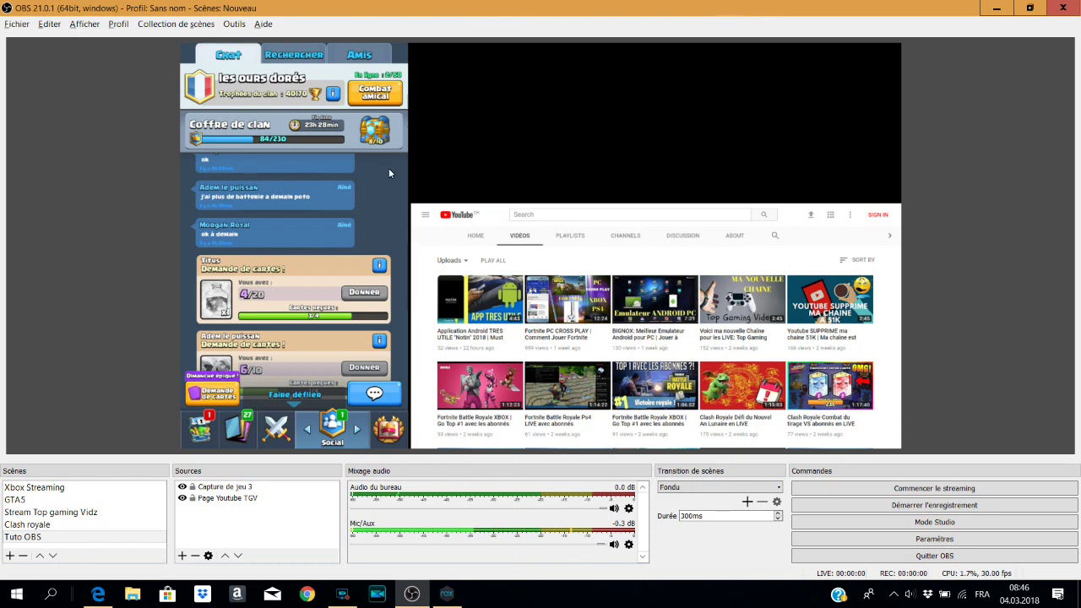
Add a new Image source that uses the file "tips to boost efficiency in the workplace.png" from Téléchargements
{"action": "left_click", "coordinate": [180, 558]}
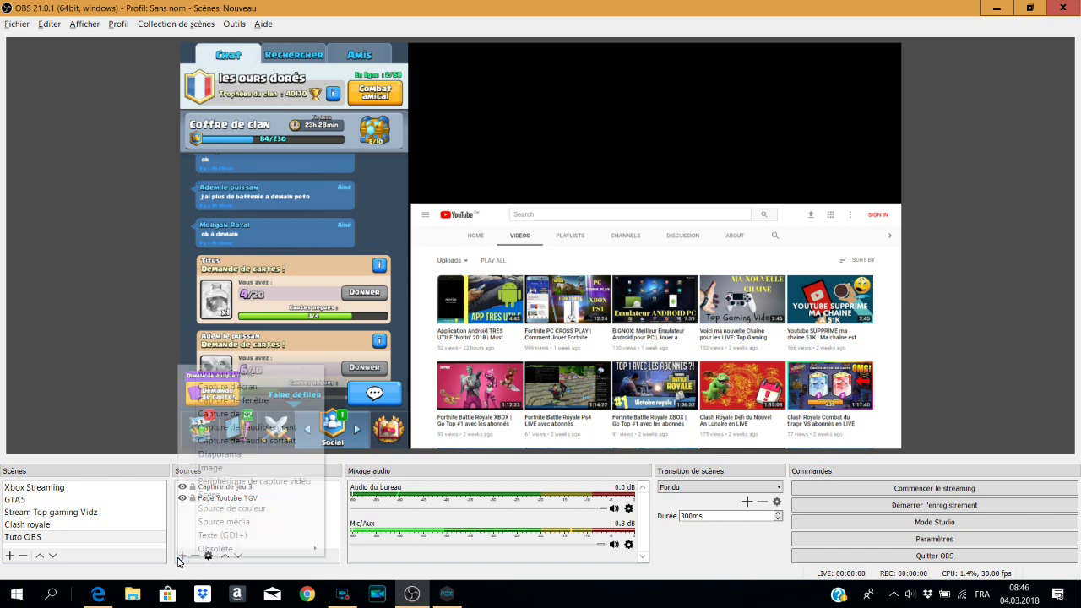
{"action": "left_click", "coordinate": [134, 418]}
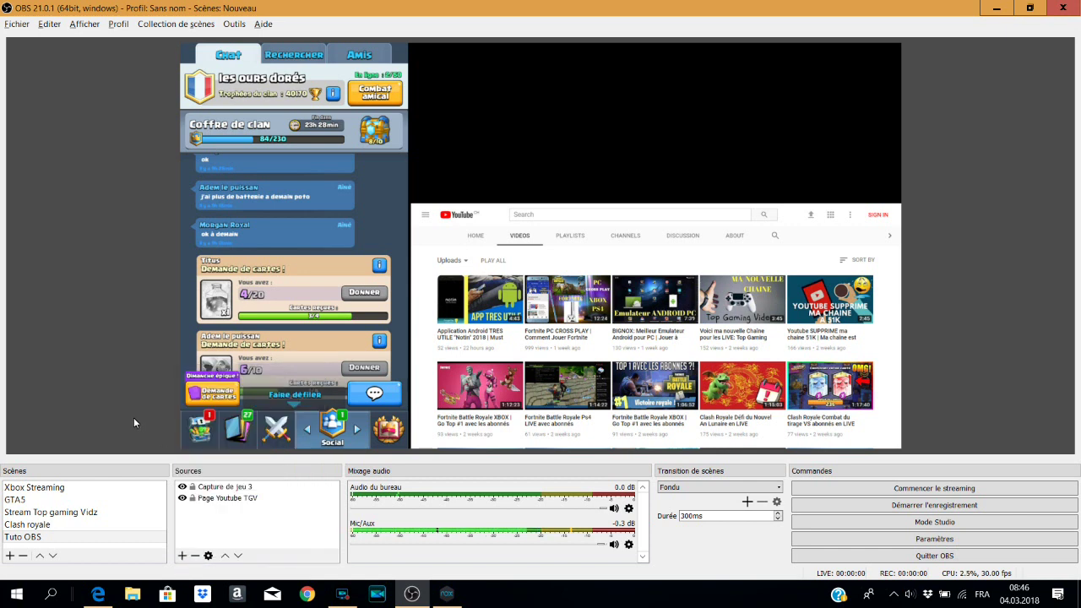
{"action": "left_click", "coordinate": [182, 558]}
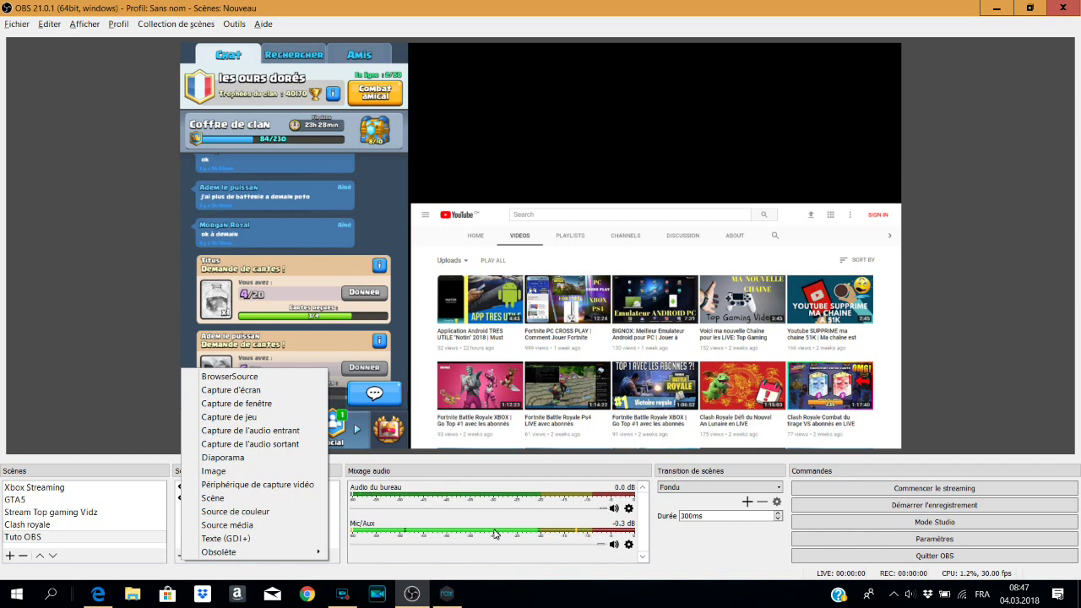
{"action": "left_click", "coordinate": [223, 473]}
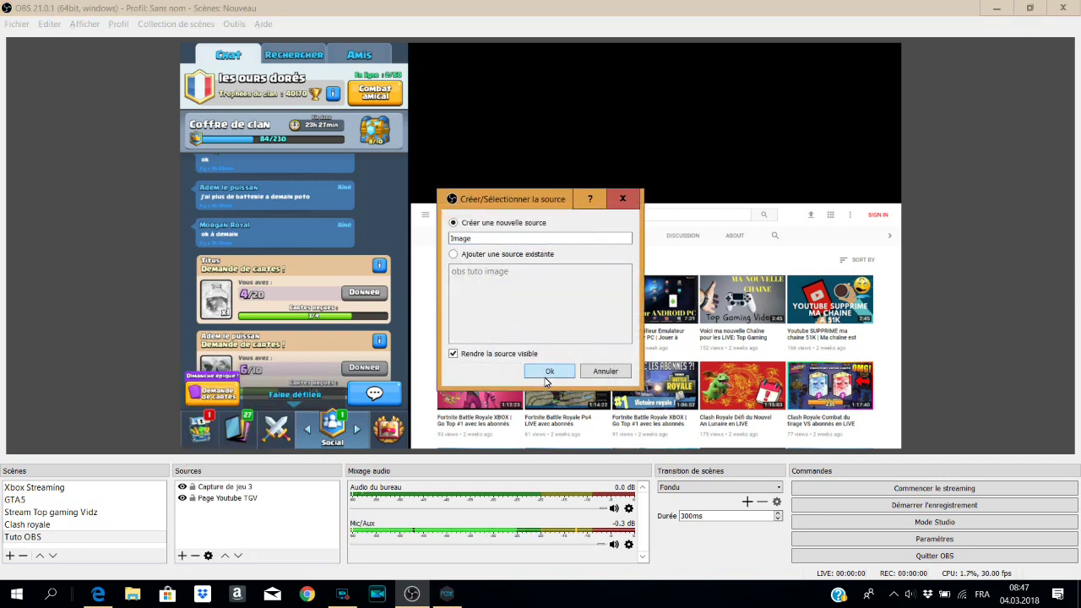
{"action": "left_click", "coordinate": [547, 376]}
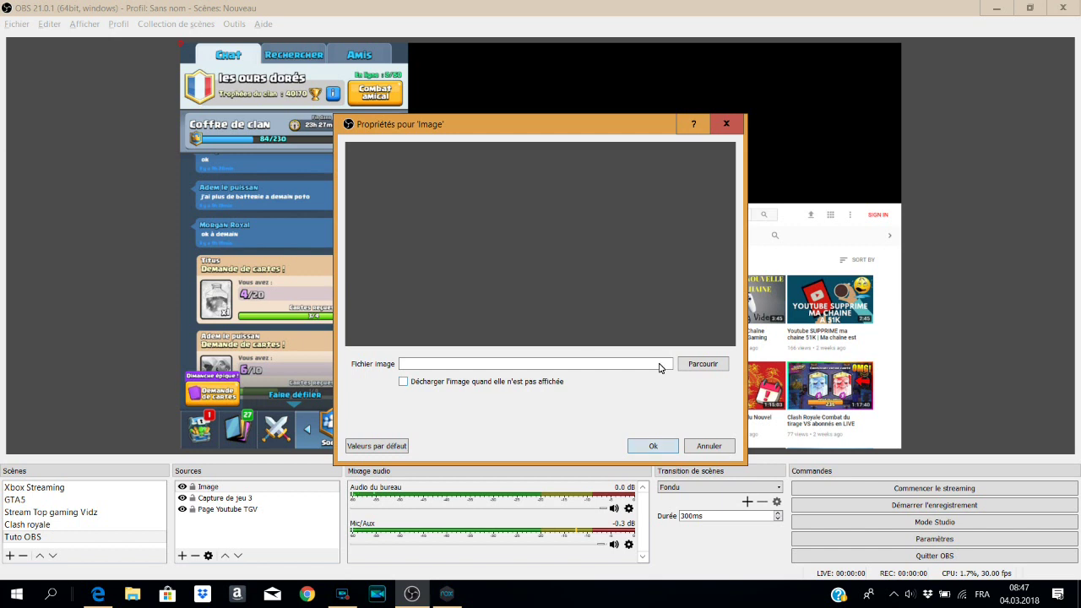
{"action": "left_click", "coordinate": [701, 364]}
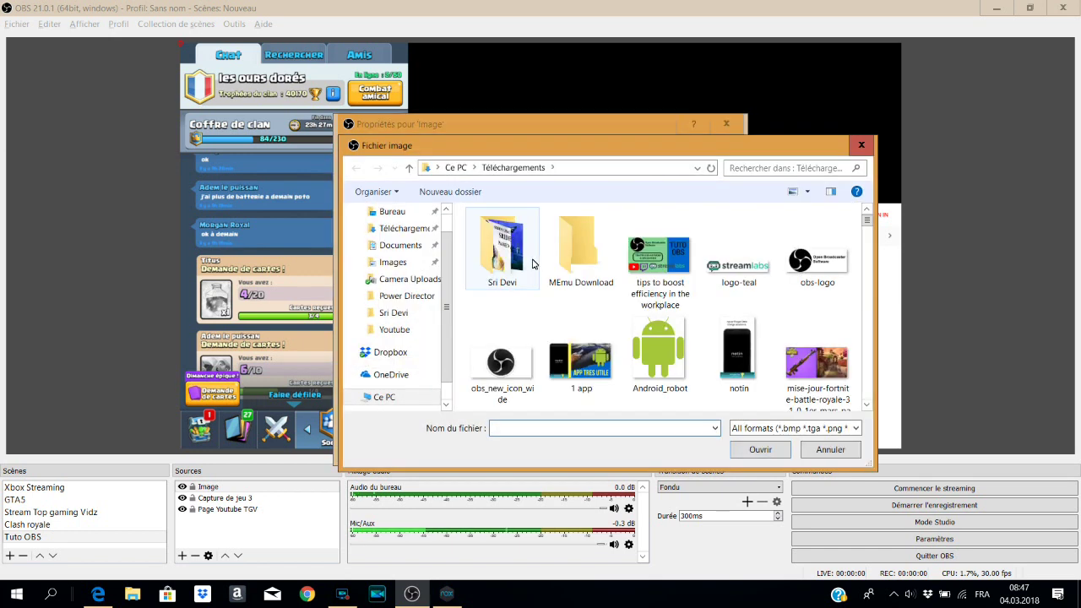
{"action": "double_click", "coordinate": [651, 259]}
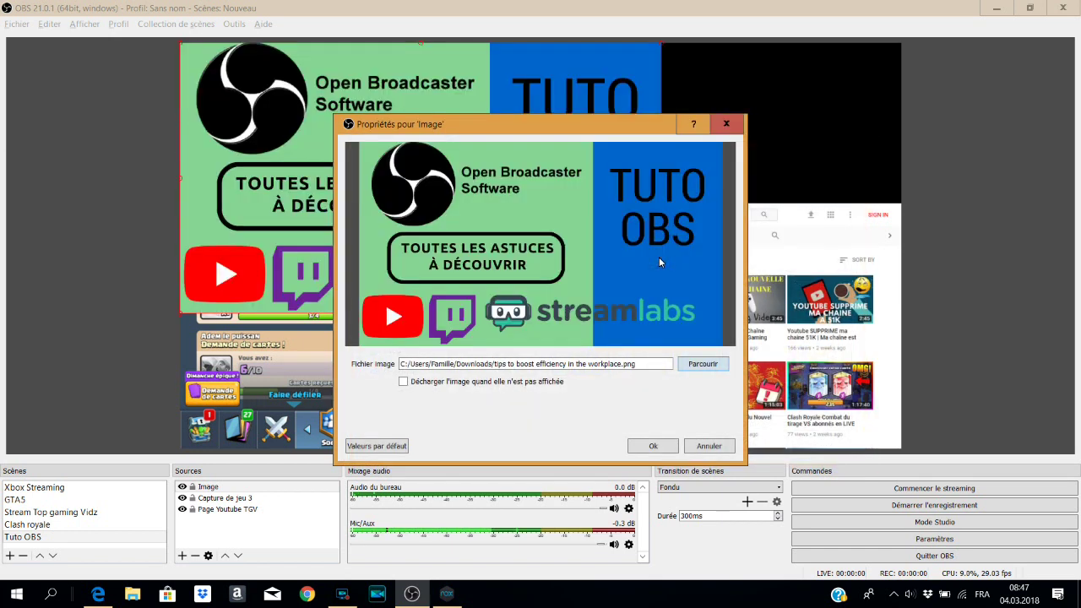
{"action": "left_click", "coordinate": [649, 446]}
Place the image in the canvas's lower-right corner and enlarge it to meet the edge of the game capture
{"action": "left_click_drag", "start_coordinate": [539, 185], "coordinate": [776, 321]}
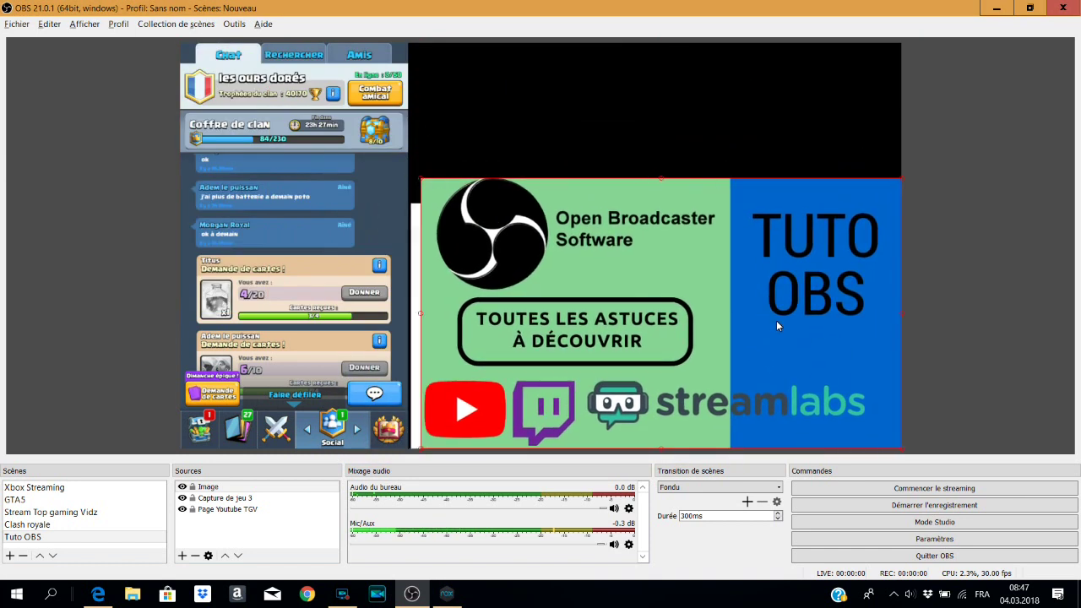
{"action": "left_click_drag", "start_coordinate": [420, 179], "coordinate": [413, 174]}
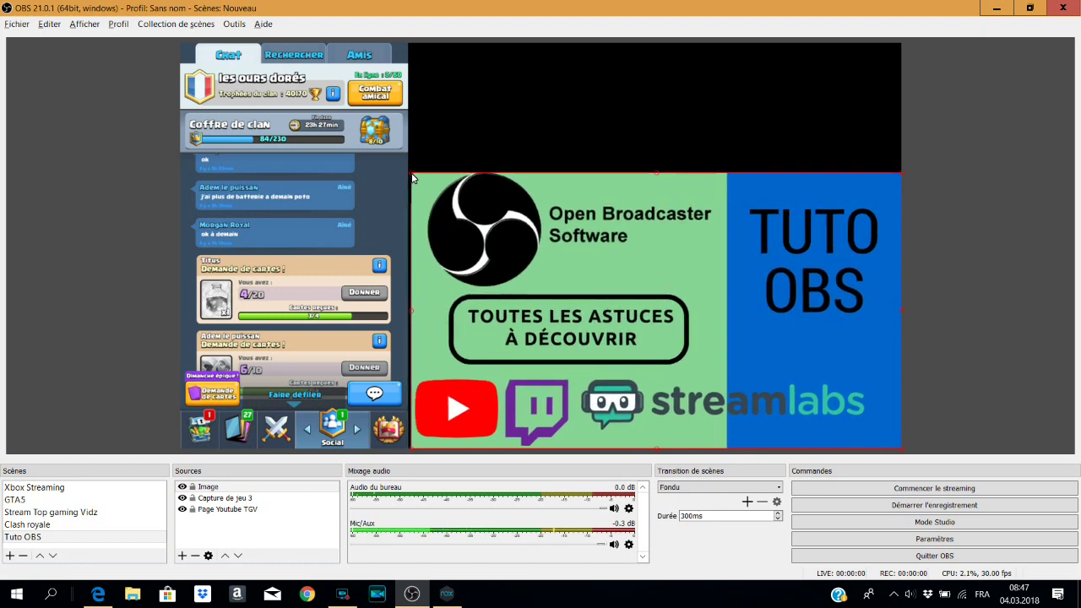
{"action": "left_click", "coordinate": [553, 122]}
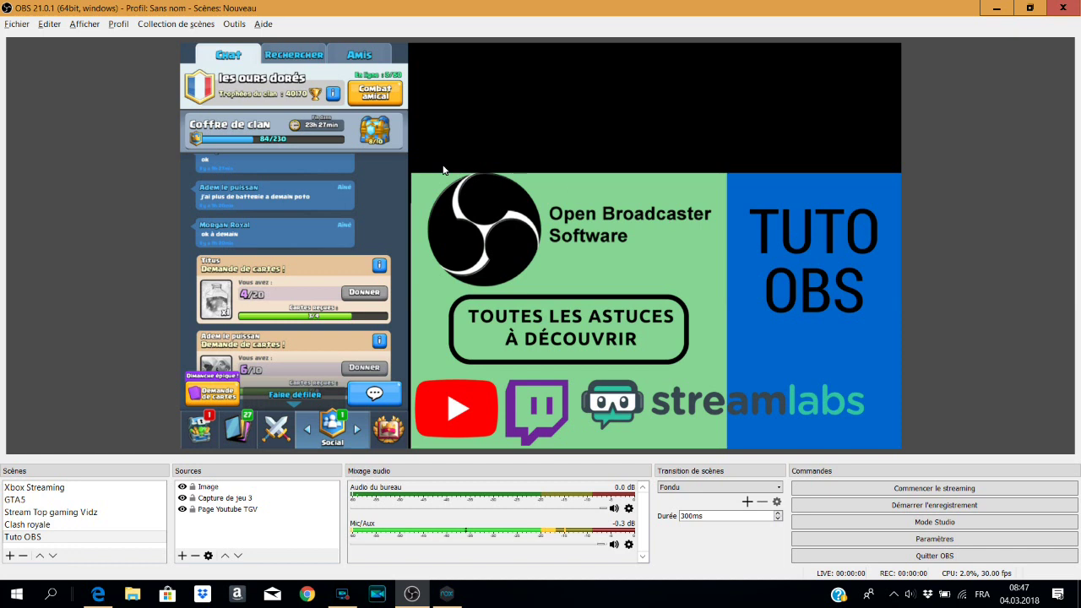
{"action": "left_click", "coordinate": [353, 167]}
{"action": "mouse_move", "coordinate": [336, 173]}
{"action": "left_mouse_down"}
{"action": "mouse_move", "coordinate": [448, 165]}
{"action": "mouse_move", "coordinate": [585, 190]}
{"action": "mouse_move", "coordinate": [350, 172]}
{"action": "left_mouse_up"}
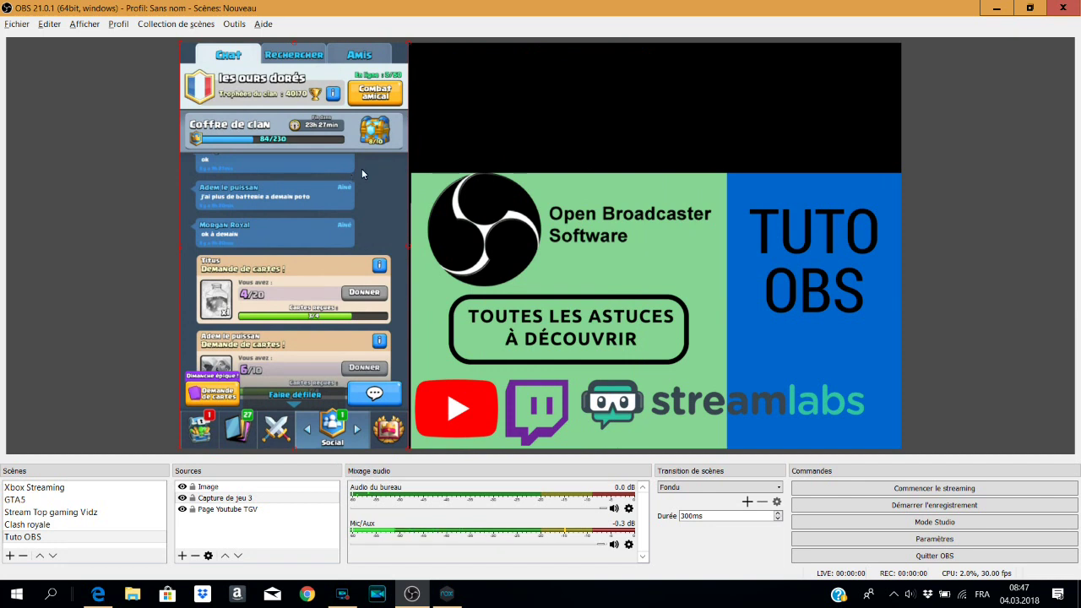
{"action": "left_click", "coordinate": [479, 126]}
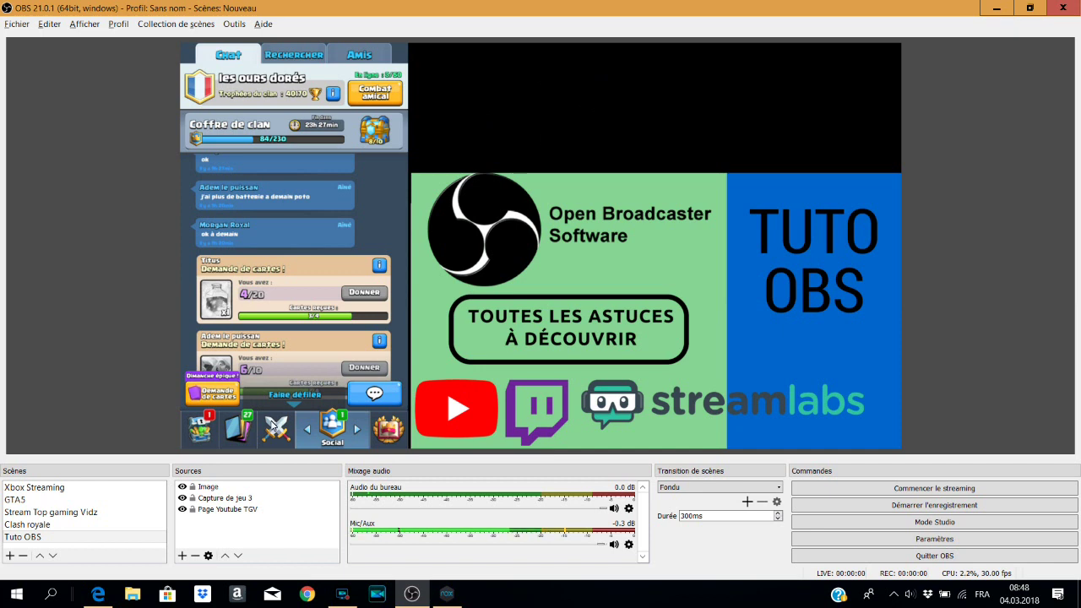
Add a new Texte (GDI+) source that reads "Abonnez-vous à Top Gaming Videos"
{"action": "left_click", "coordinate": [183, 555]}
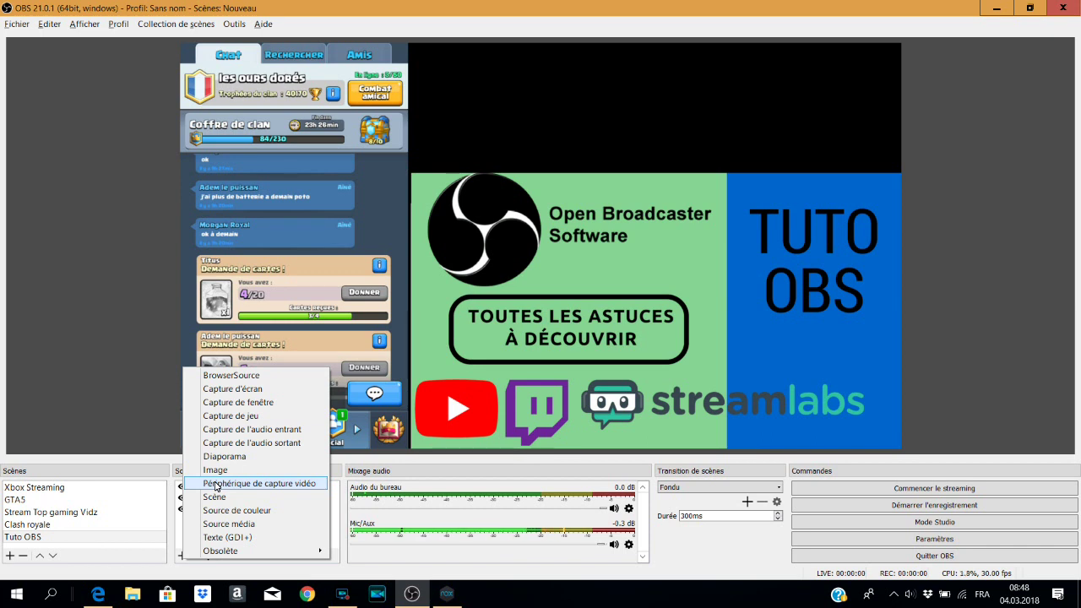
{"action": "left_click", "coordinate": [225, 538]}
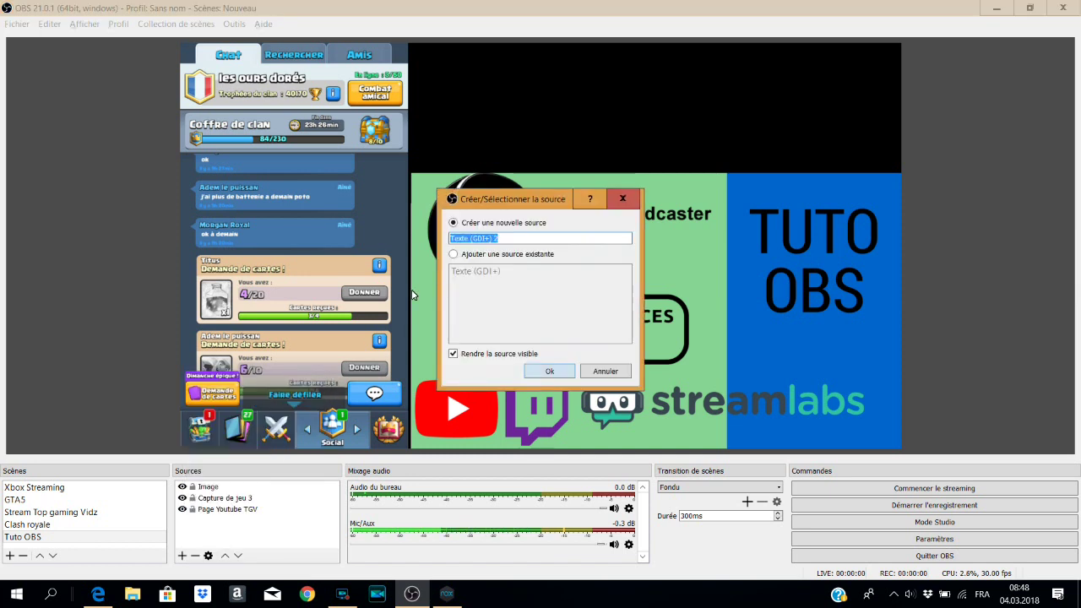
{"action": "left_click", "coordinate": [550, 371]}
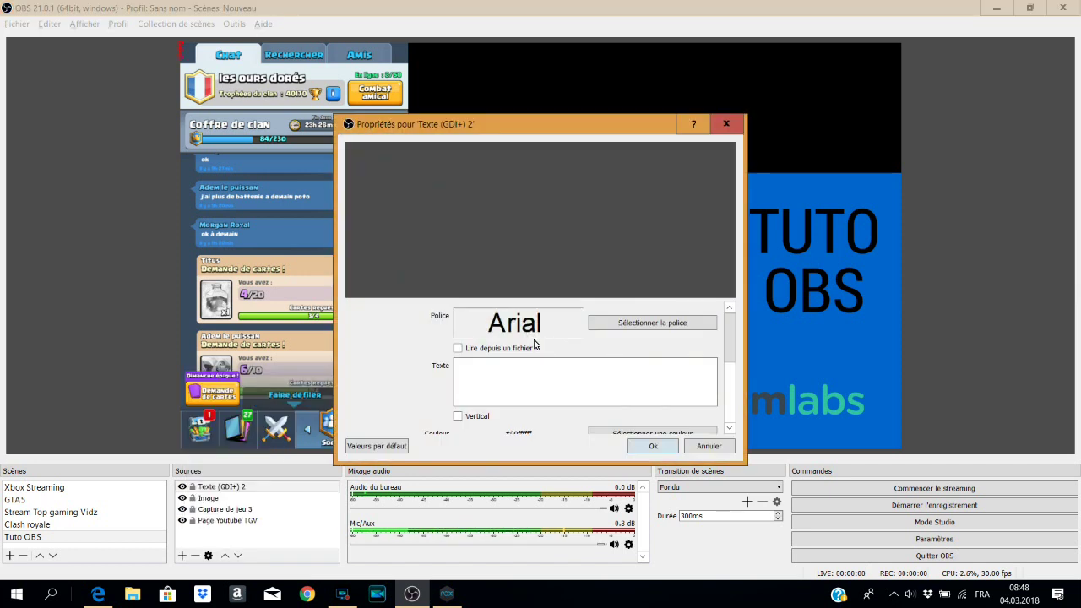
{"action": "left_click", "coordinate": [525, 384]}
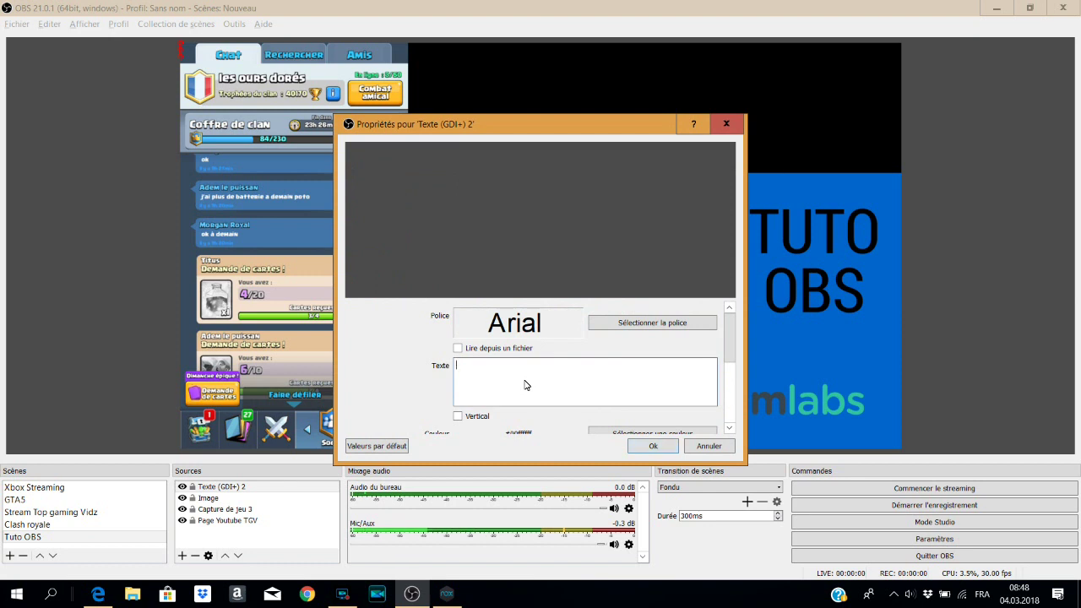
{"action": "type", "text": "https://www.youtube.com/channel/UCX1zkoCzL31Bl_RdByp0eFg"}
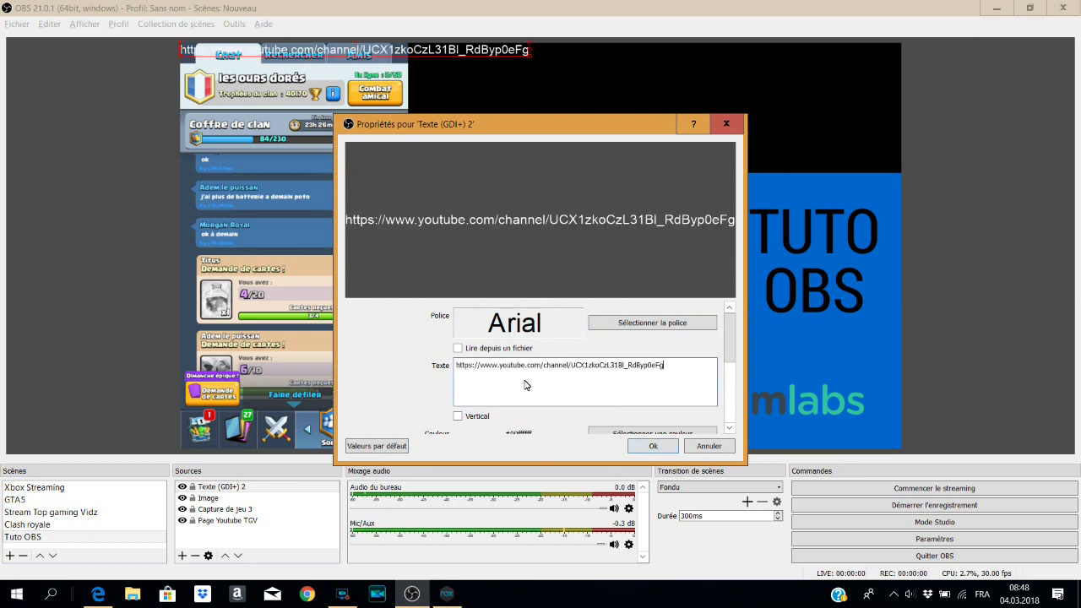
{"action": "key", "text": "ctrl+a"}
{"action": "type", "text": "a"}
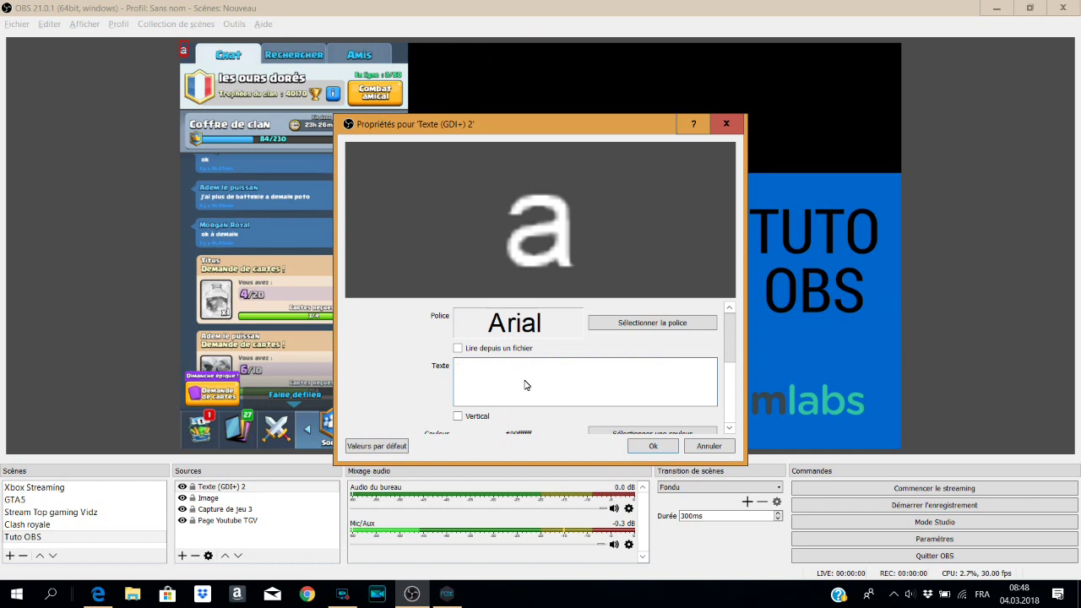
{"action": "key", "text": "BackSpace"}
{"action": "type", "text": "T"}
{"action": "key", "text": "BackSpace"}
{"action": "type", "text": "Abonnez-vous à Top Gaming Videos"}
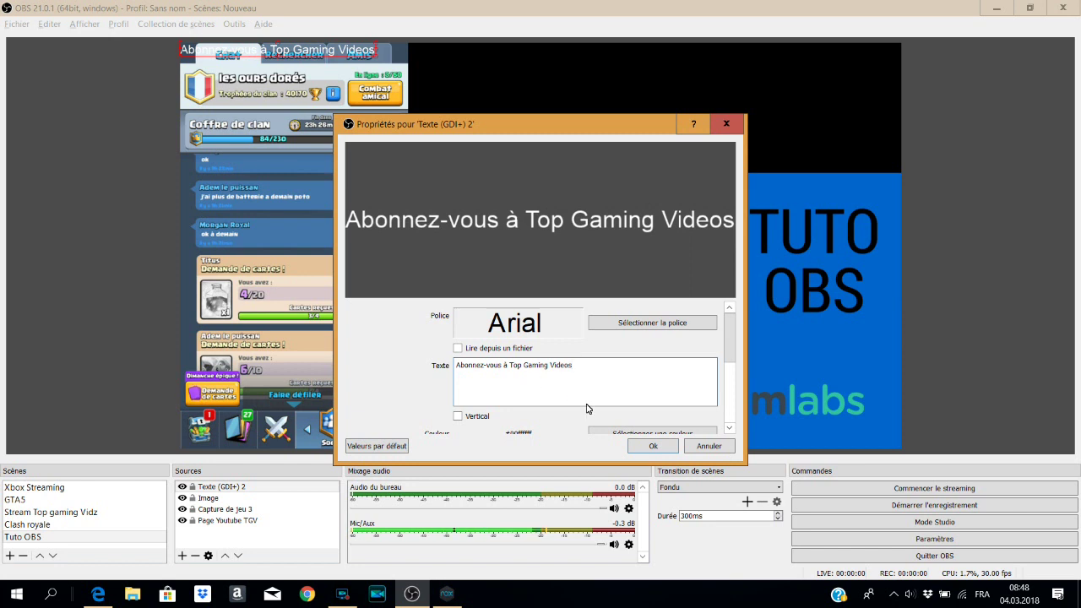
{"action": "left_click", "coordinate": [649, 448]}
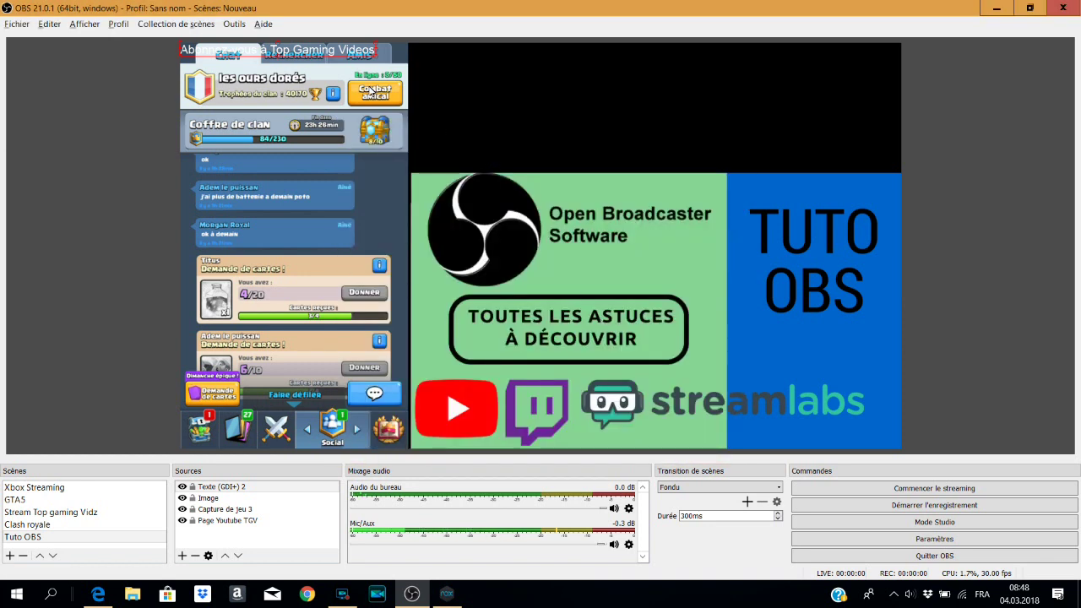
Move the subscription text to the black area beside the game capture and enlarge it to span most of that area's width
{"action": "left_click_drag", "start_coordinate": [361, 51], "coordinate": [603, 60]}
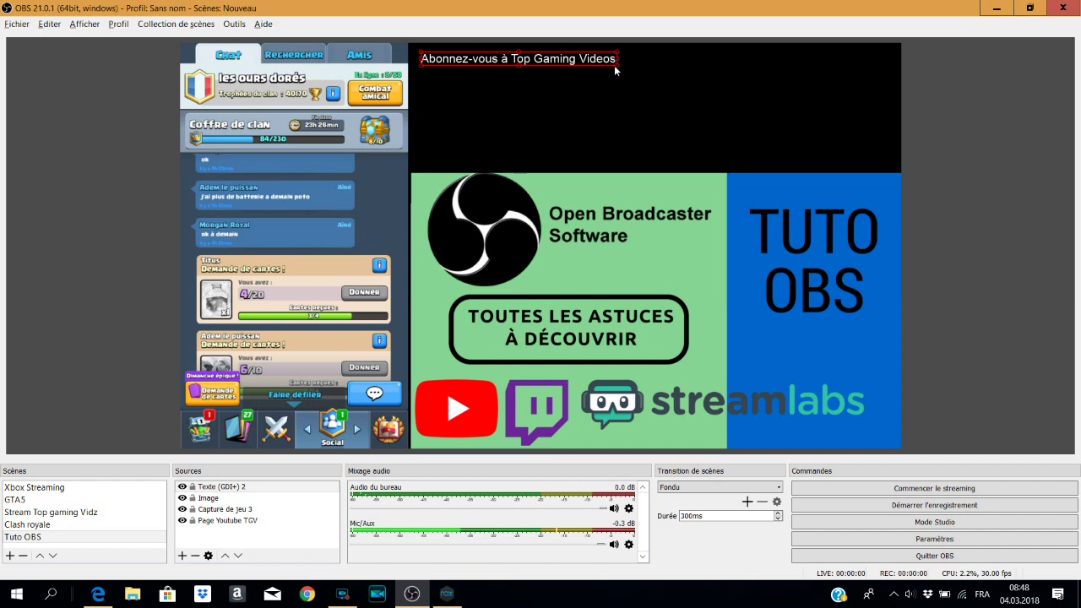
{"action": "left_click_drag", "start_coordinate": [616, 65], "coordinate": [694, 79]}
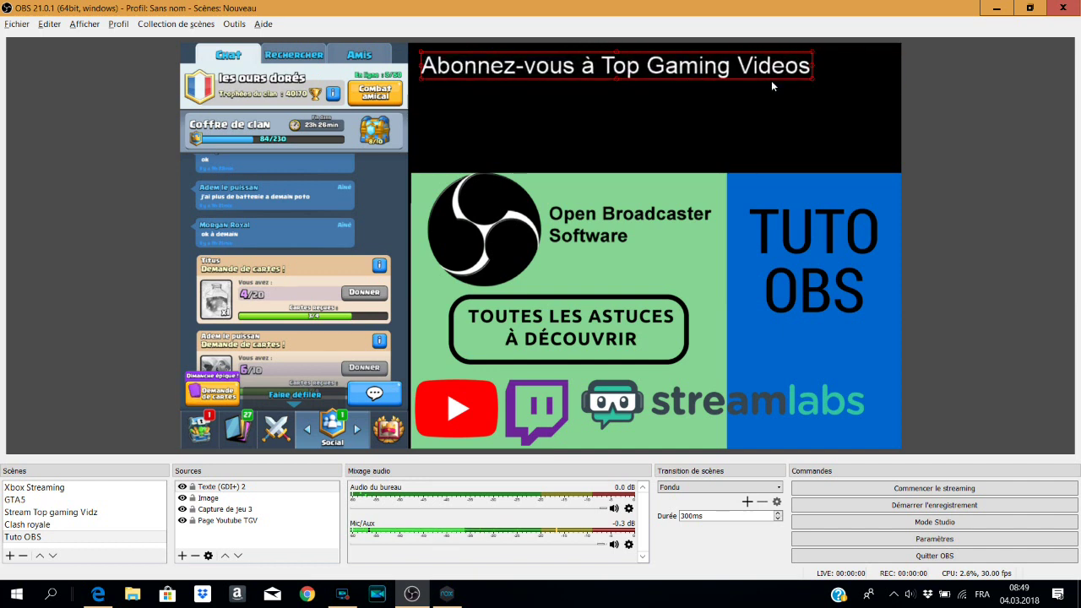
{"action": "left_click_drag", "start_coordinate": [816, 76], "coordinate": [853, 86]}
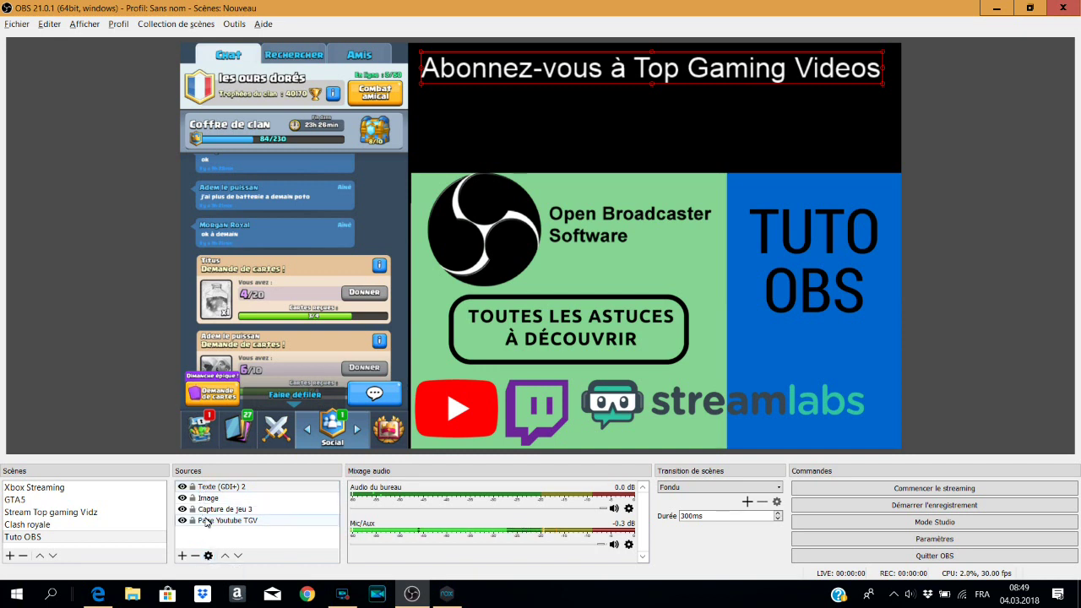
Set the colour of the subscription text to blue #0000ff and deselect the source
{"action": "left_click", "coordinate": [208, 557]}
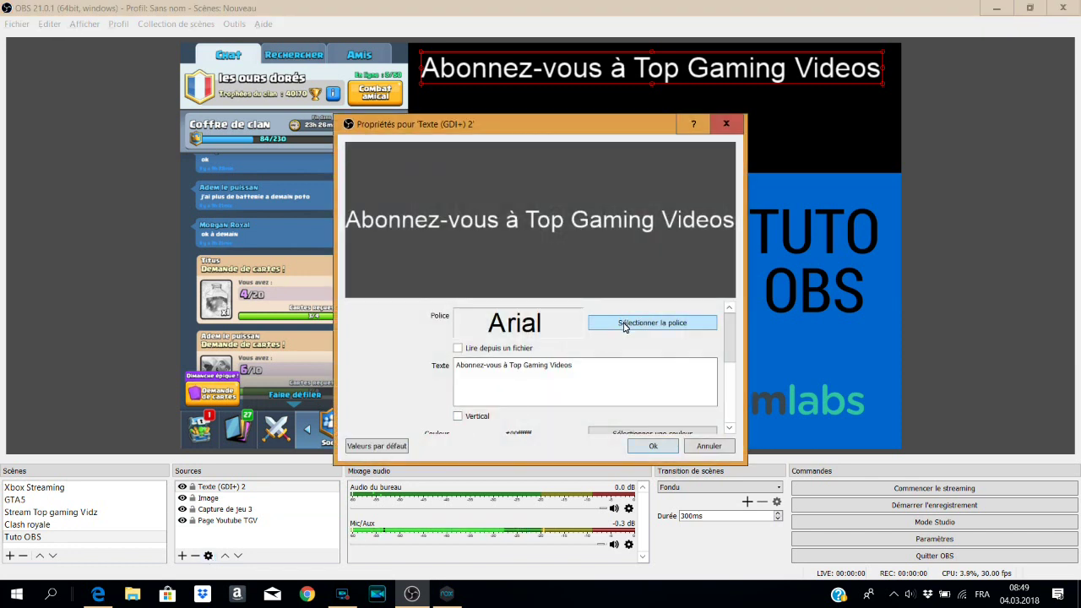
{"action": "left_click_drag", "start_coordinate": [731, 348], "coordinate": [734, 382]}
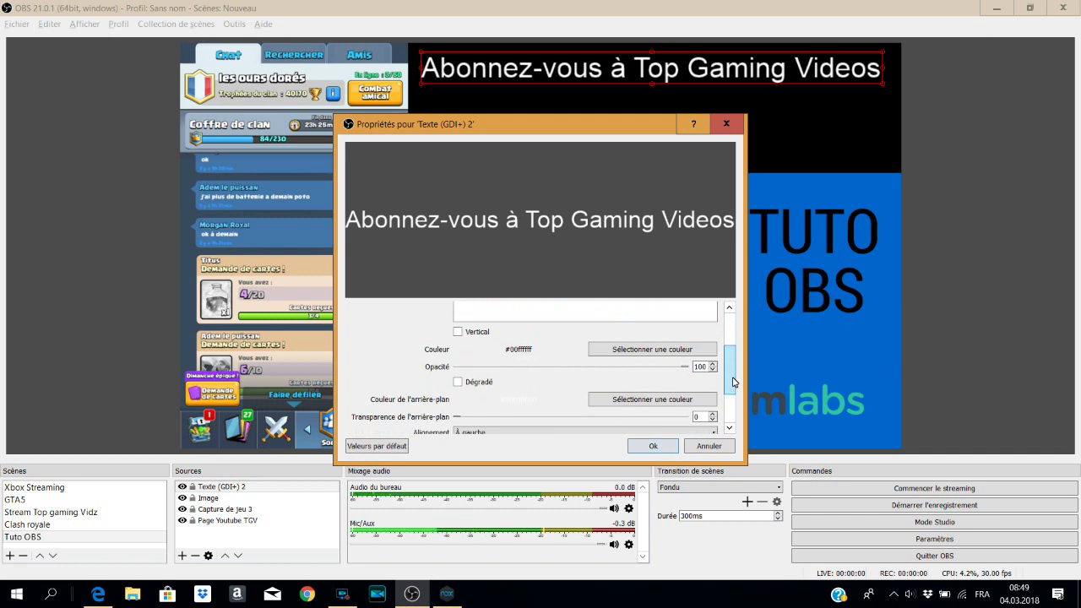
{"action": "left_click", "coordinate": [617, 349]}
{"action": "left_click", "coordinate": [485, 228]}
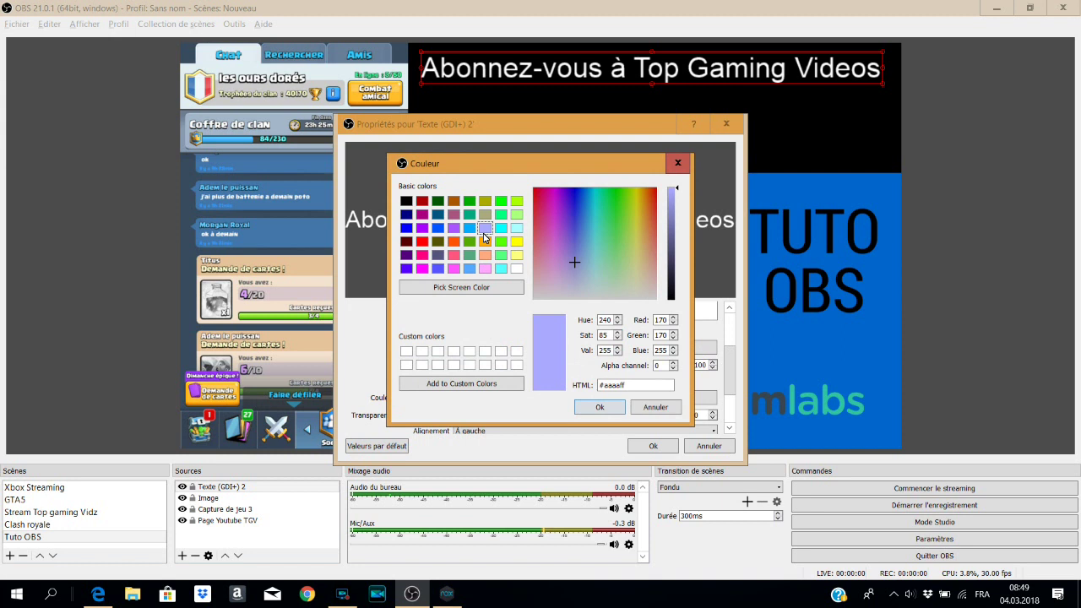
{"action": "left_click", "coordinate": [407, 230]}
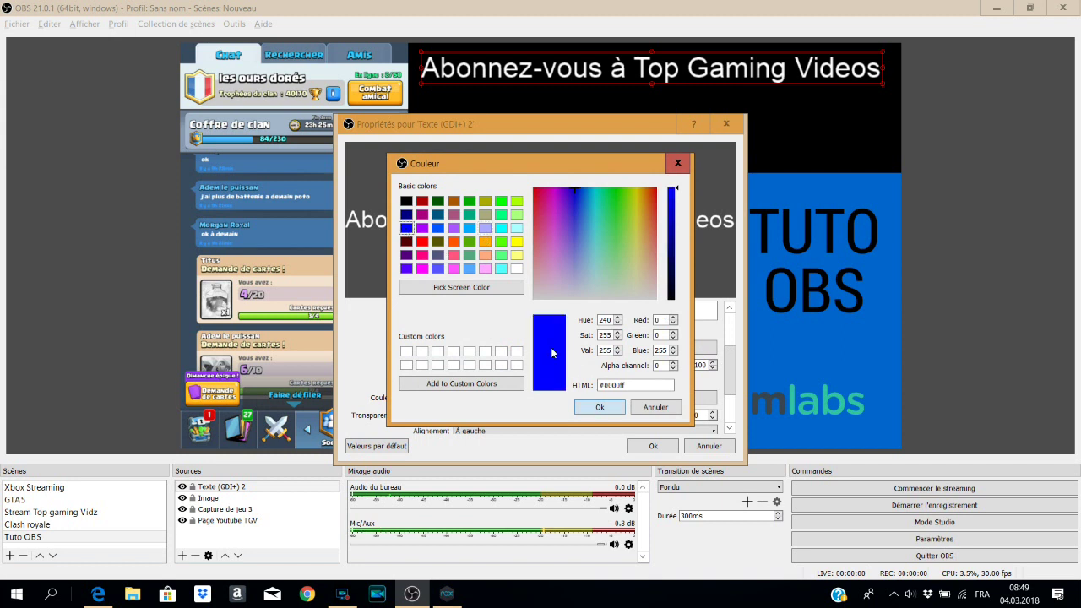
{"action": "left_click", "coordinate": [596, 408]}
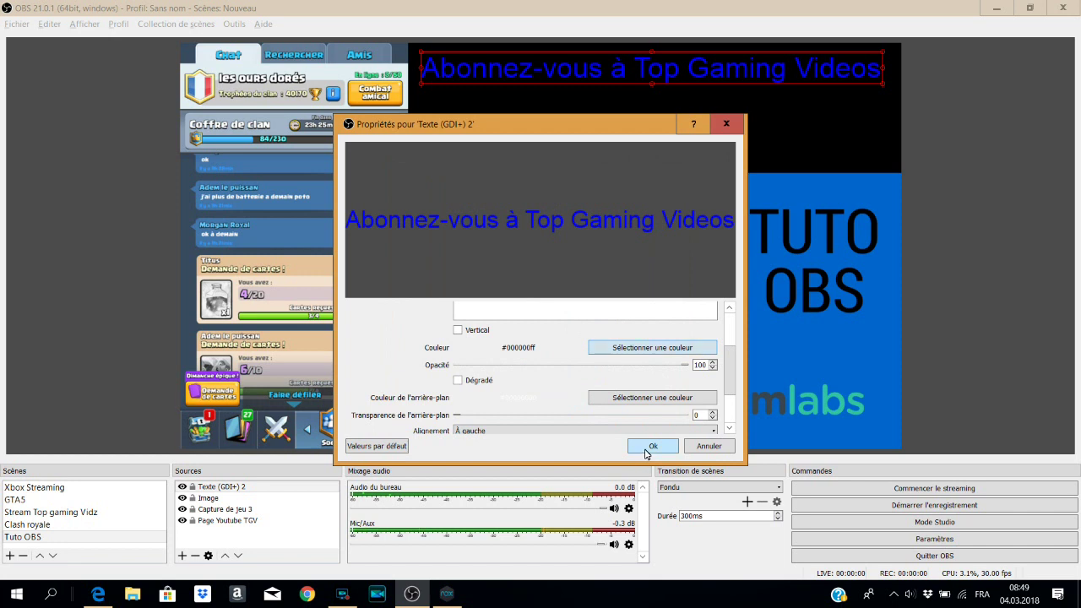
{"action": "left_click", "coordinate": [650, 447]}
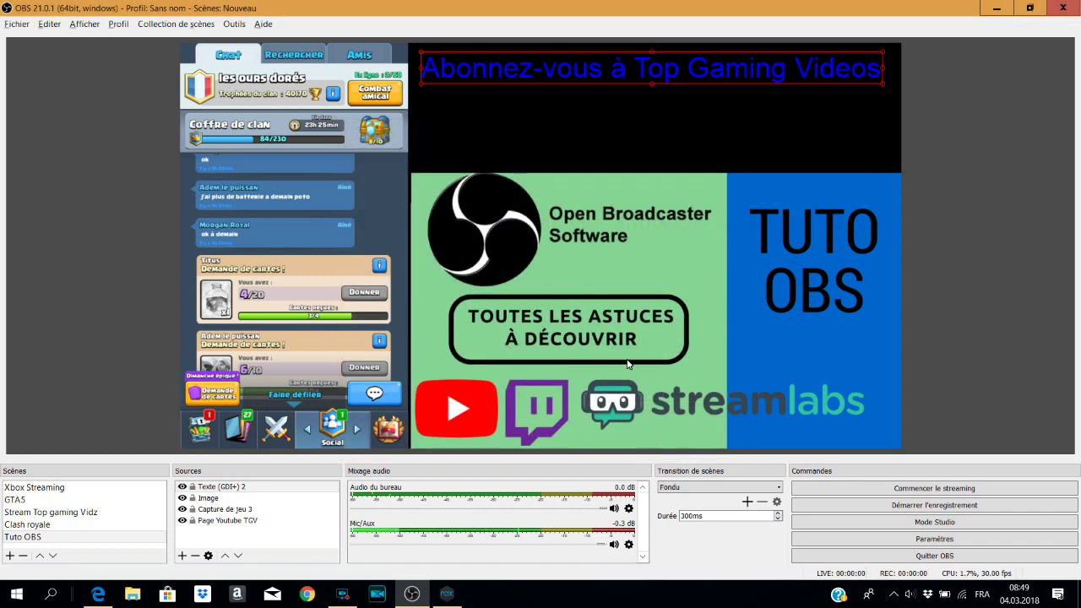
{"action": "left_click", "coordinate": [568, 108]}
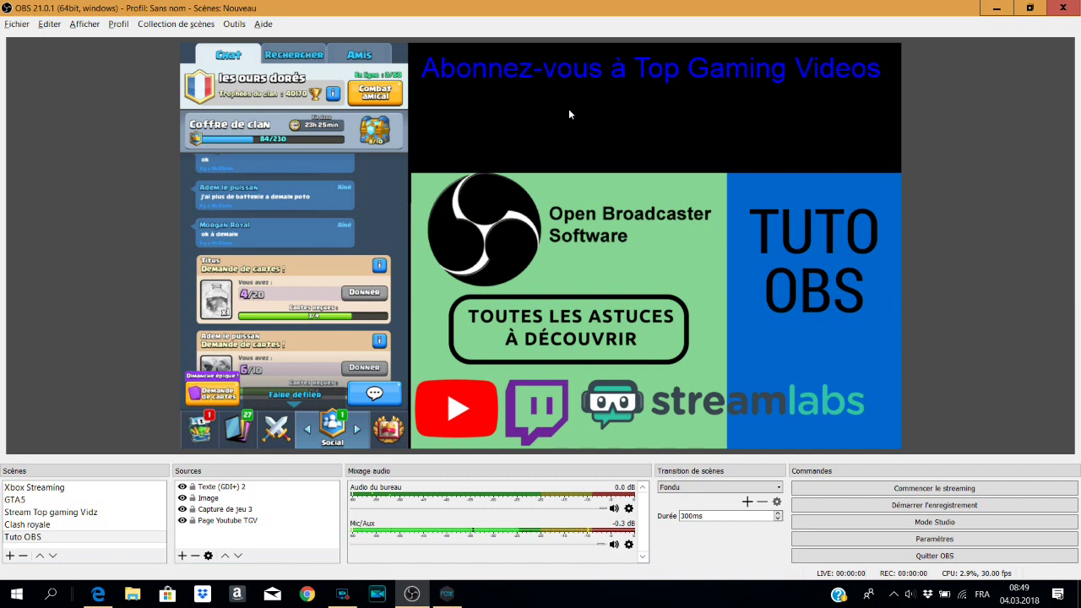
Move the TUTO OBS image up beneath the text and reorder the Page Youtube TGV source above all other sources
{"action": "left_click_drag", "start_coordinate": [566, 212], "coordinate": [570, 142]}
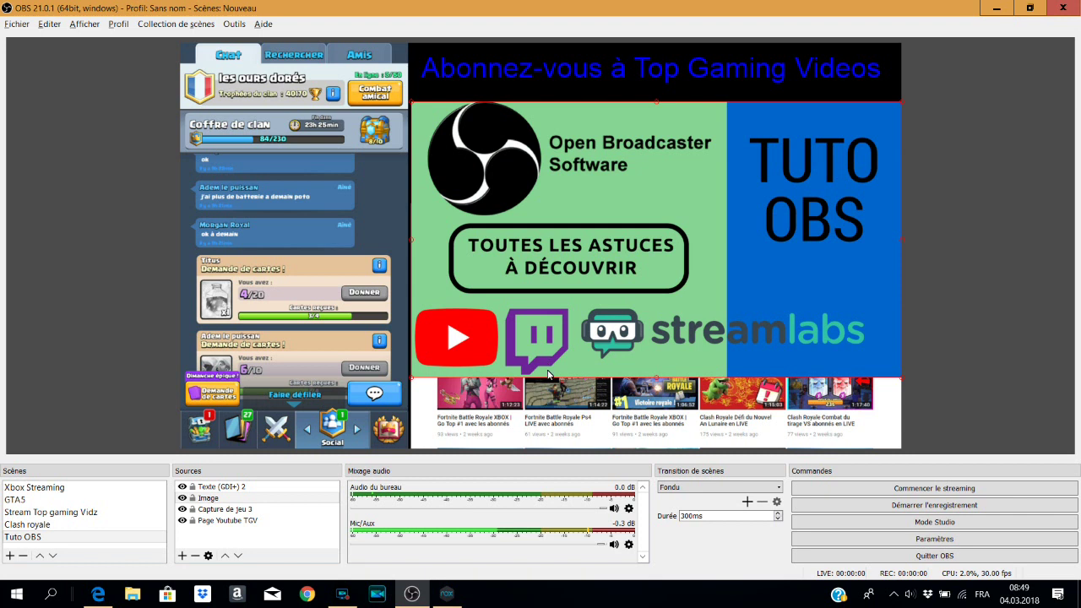
{"action": "left_click", "coordinate": [430, 423]}
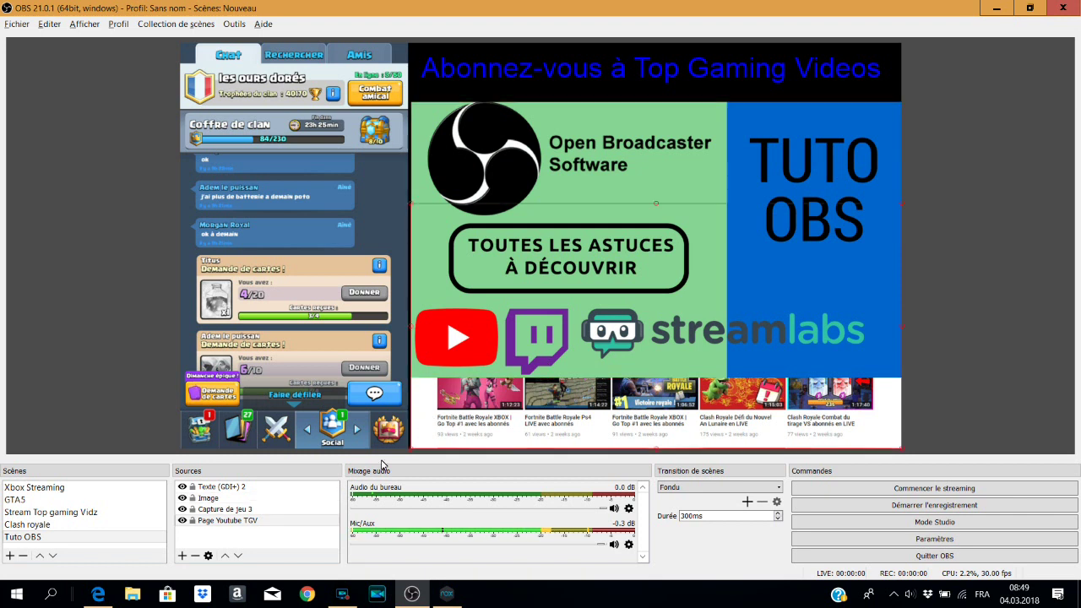
{"action": "left_click_drag", "start_coordinate": [218, 528], "coordinate": [218, 490]}
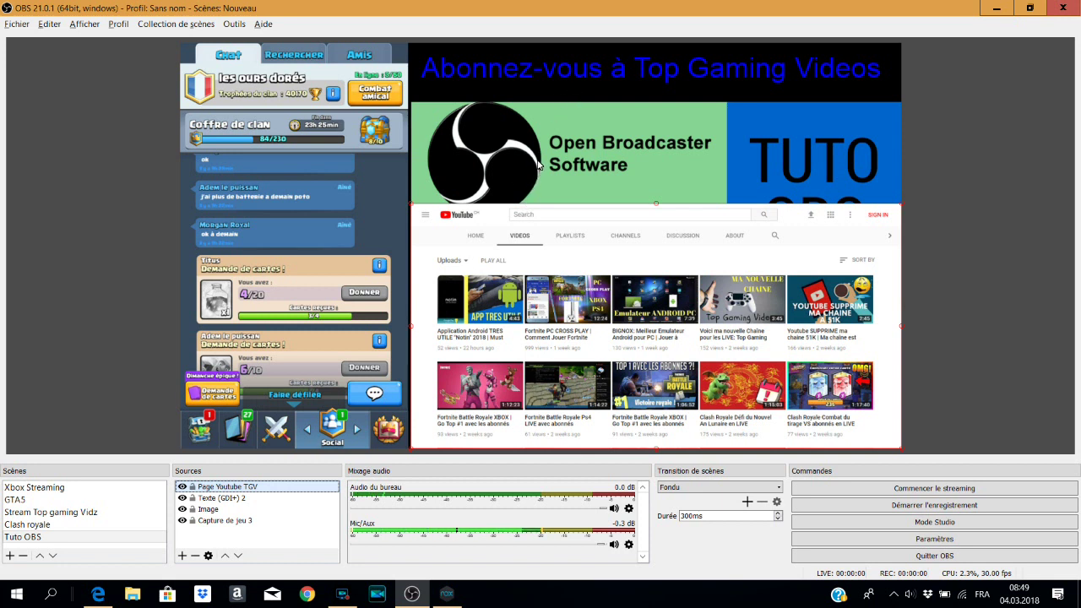
Delete the Image source and the Page Youtube TGV source from the scene
{"action": "left_click", "coordinate": [428, 272]}
{"action": "key", "text": "Delete"}
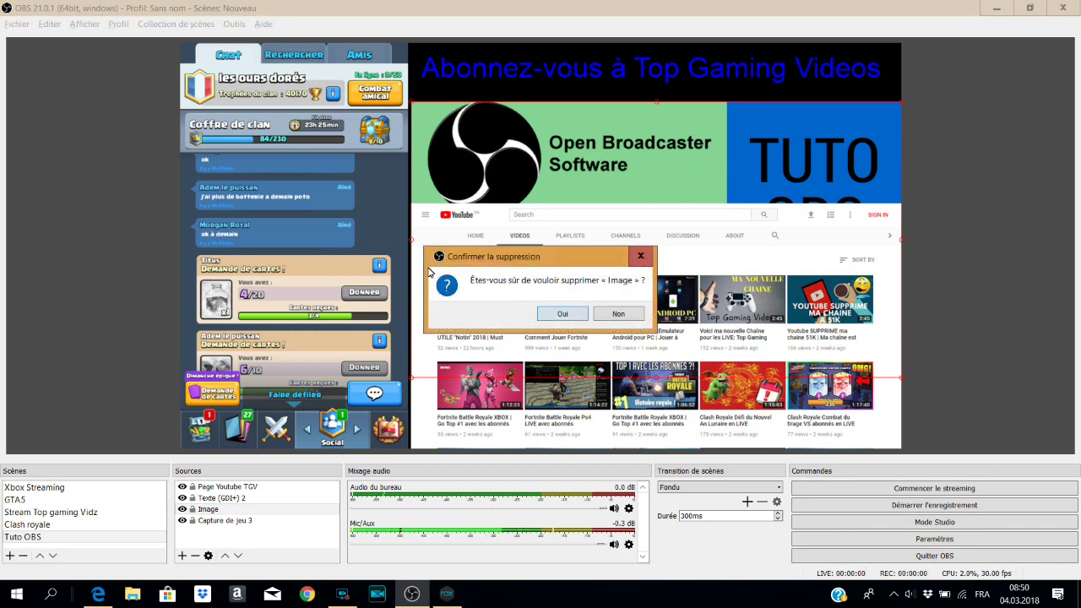
{"action": "key", "text": "Return"}
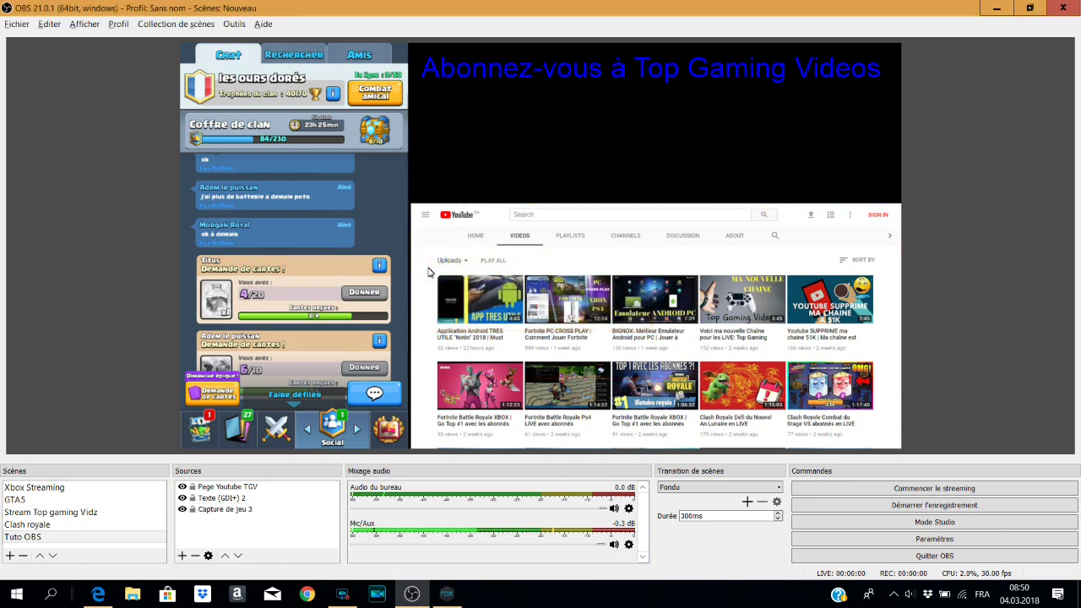
{"action": "left_click", "coordinate": [212, 511]}
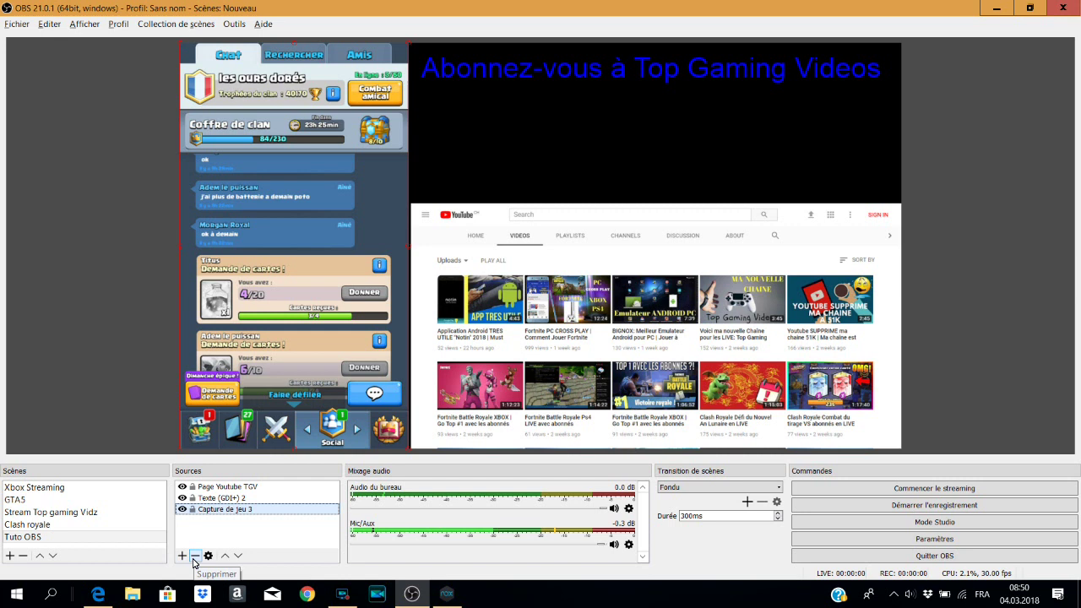
{"action": "left_click", "coordinate": [222, 487]}
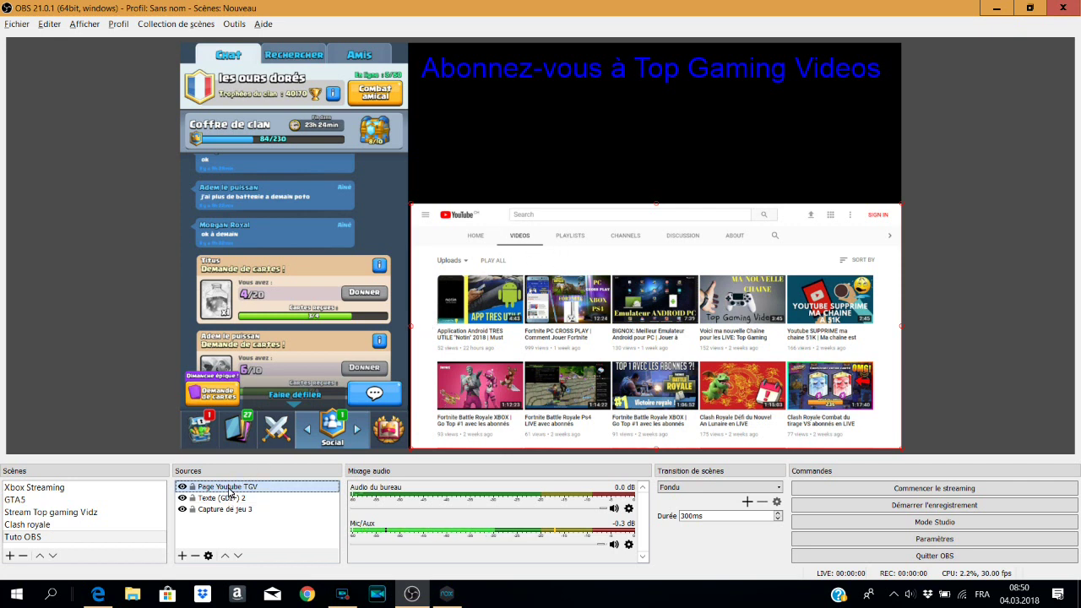
{"action": "left_click", "coordinate": [194, 556]}
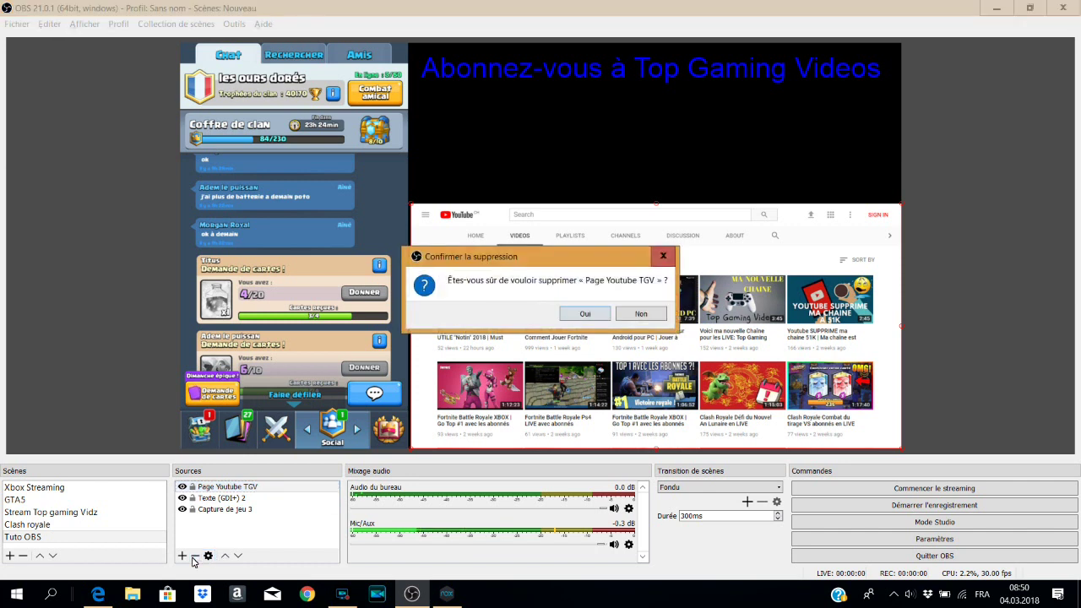
{"action": "left_click", "coordinate": [602, 315]}
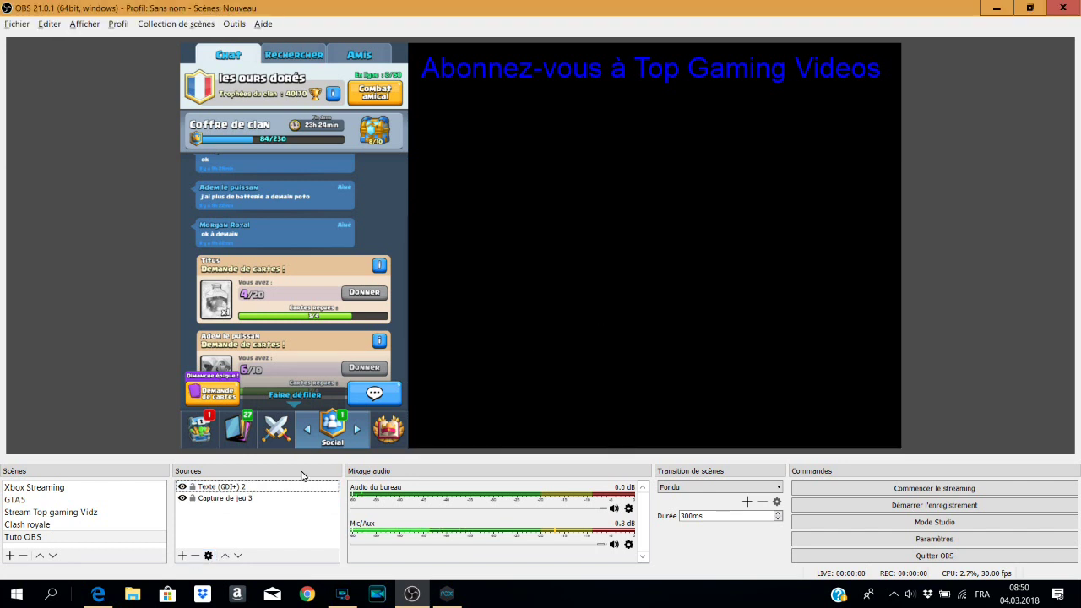
Add an Image source that loads "tips to boost efficiency in the workplace.png" from Téléchargements
{"action": "left_click", "coordinate": [182, 556]}
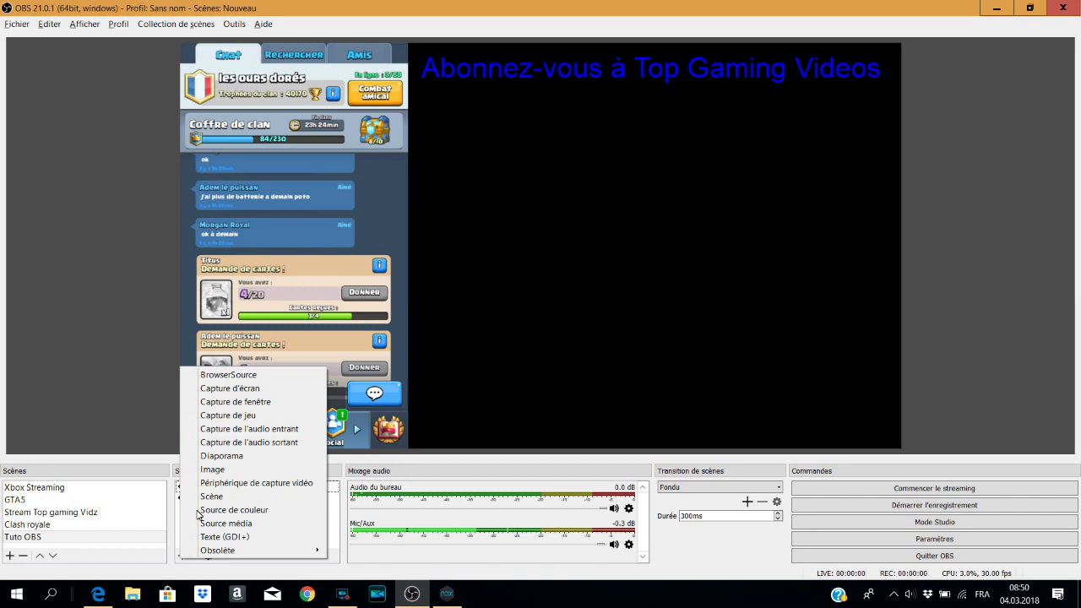
{"action": "left_click", "coordinate": [227, 470]}
{"action": "left_click", "coordinate": [537, 371]}
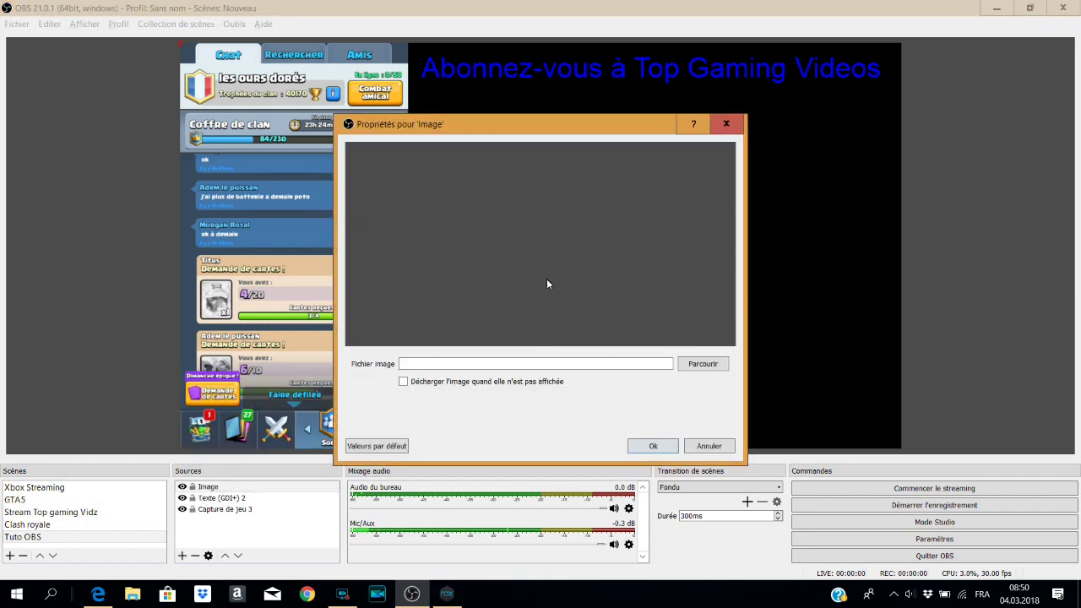
{"action": "left_click", "coordinate": [705, 364]}
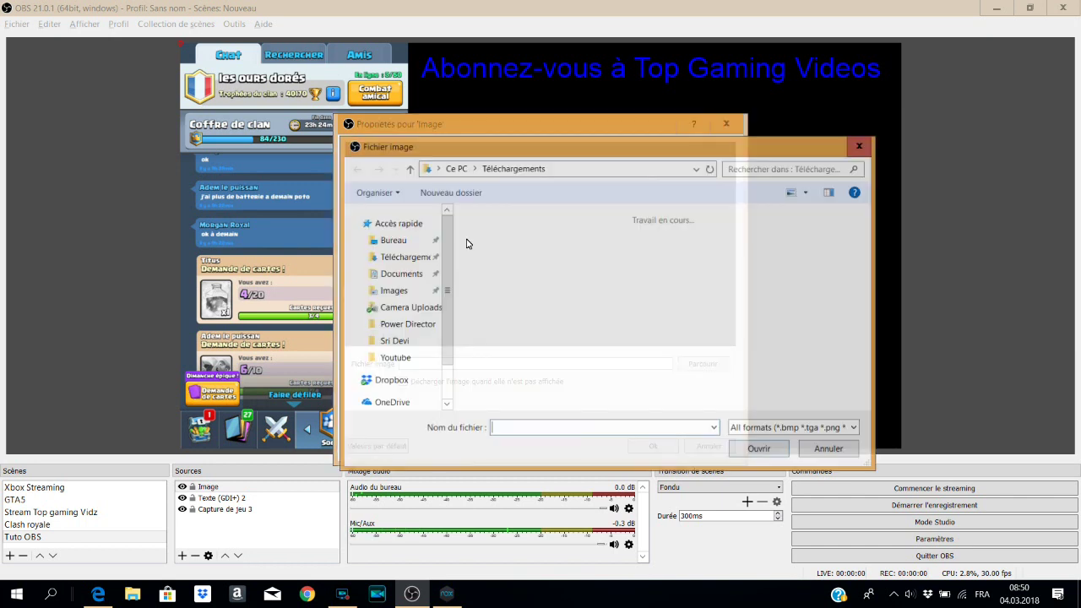
{"action": "double_click", "coordinate": [660, 261]}
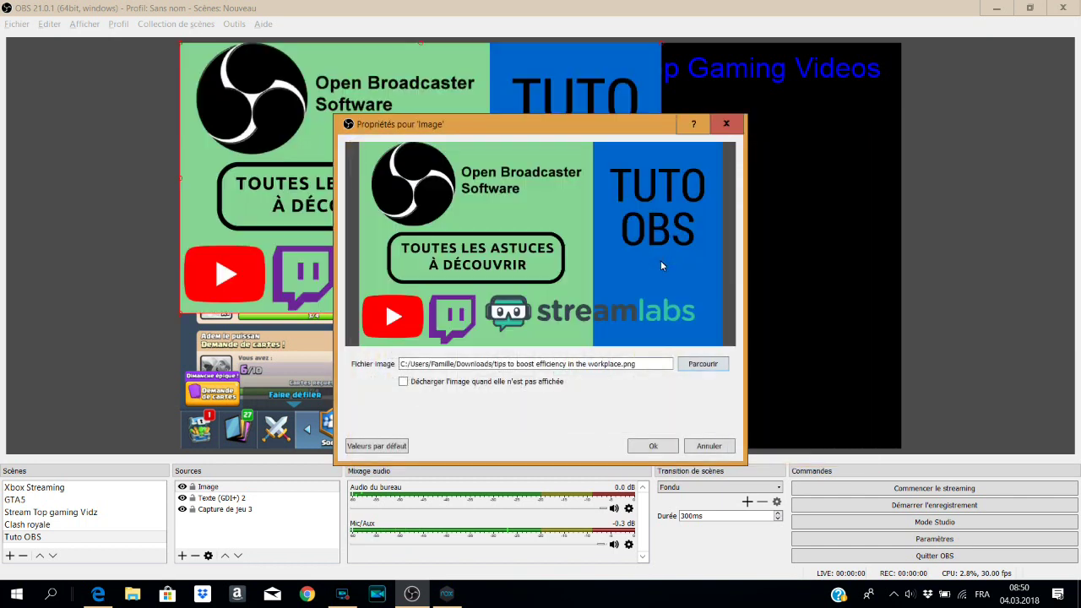
{"action": "left_click", "coordinate": [656, 446]}
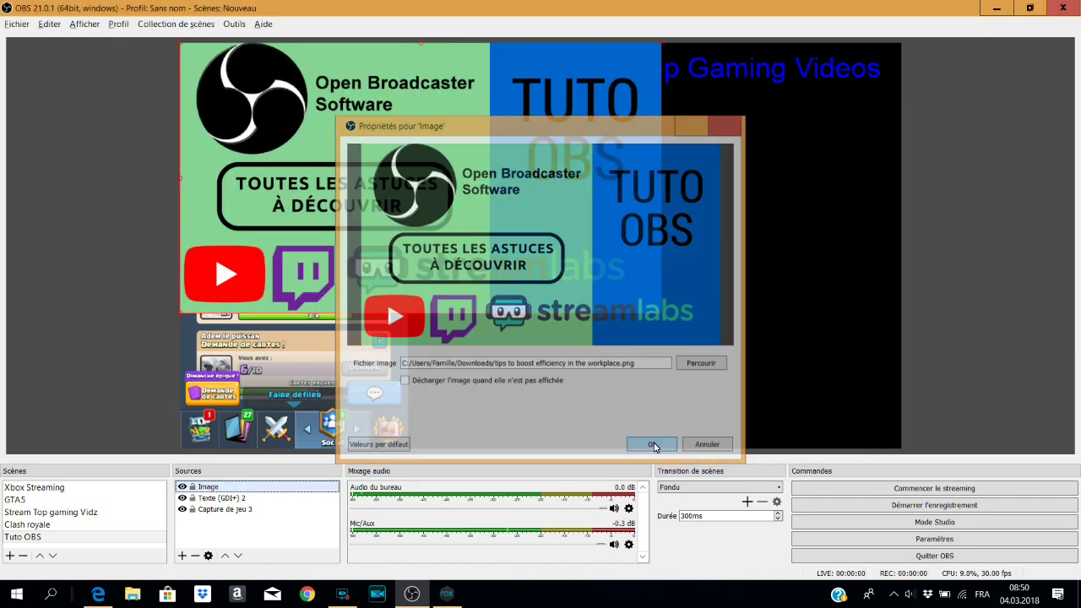
Move the new image against the game capture at the canvas's lower edge and enlarge it to fill the width up to the canvas's right edge
{"action": "left_click_drag", "start_coordinate": [501, 220], "coordinate": [734, 350]}
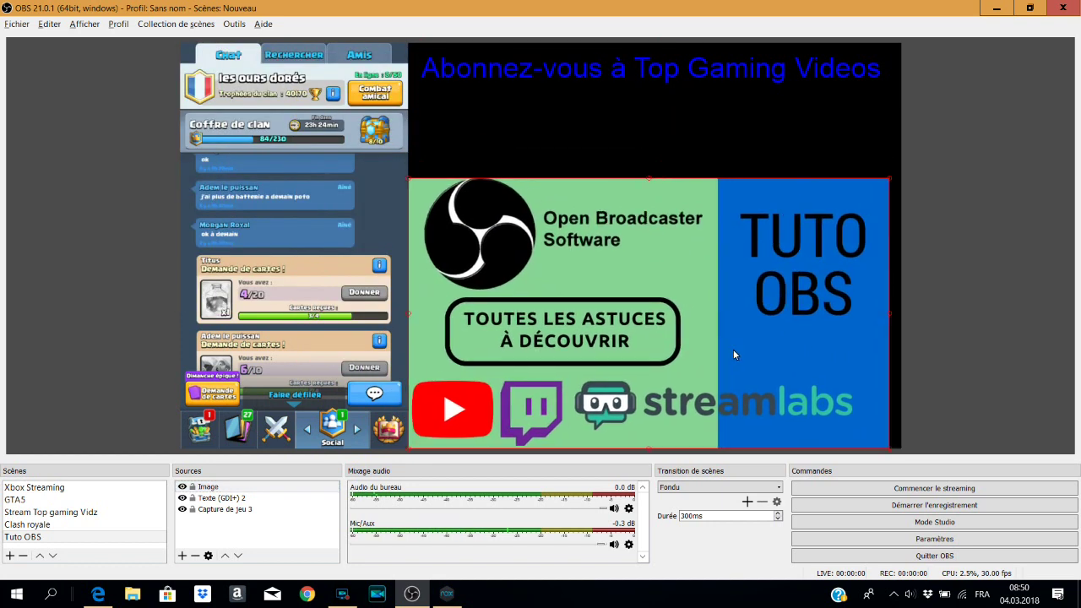
{"action": "mouse_move", "coordinate": [890, 179]}
{"action": "left_mouse_down"}
{"action": "mouse_move", "coordinate": [903, 164]}
{"action": "mouse_move", "coordinate": [884, 173]}
{"action": "left_mouse_up"}
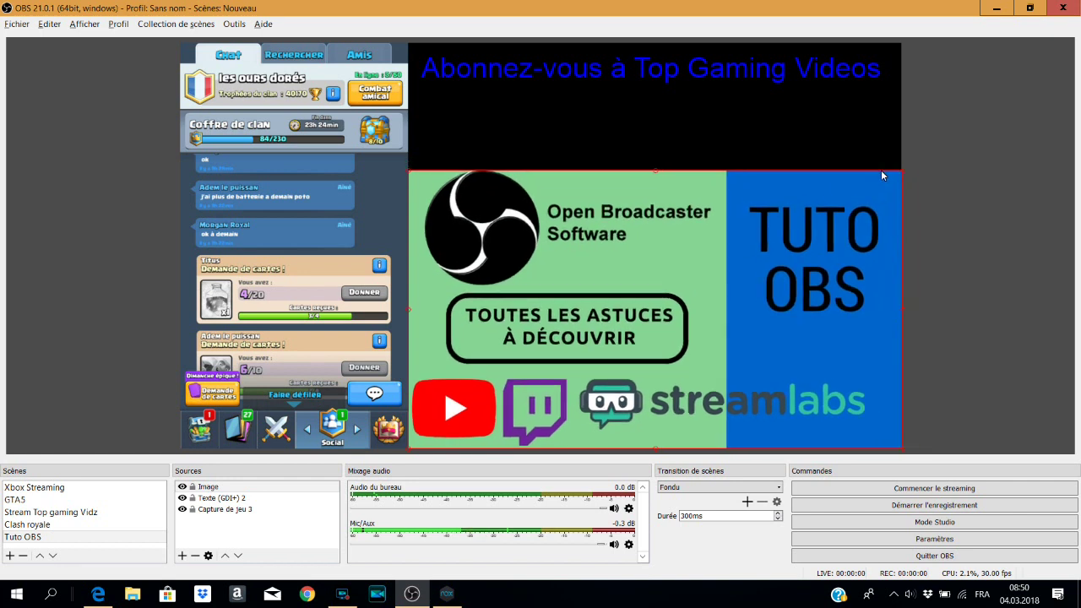
{"action": "left_click", "coordinate": [842, 141]}
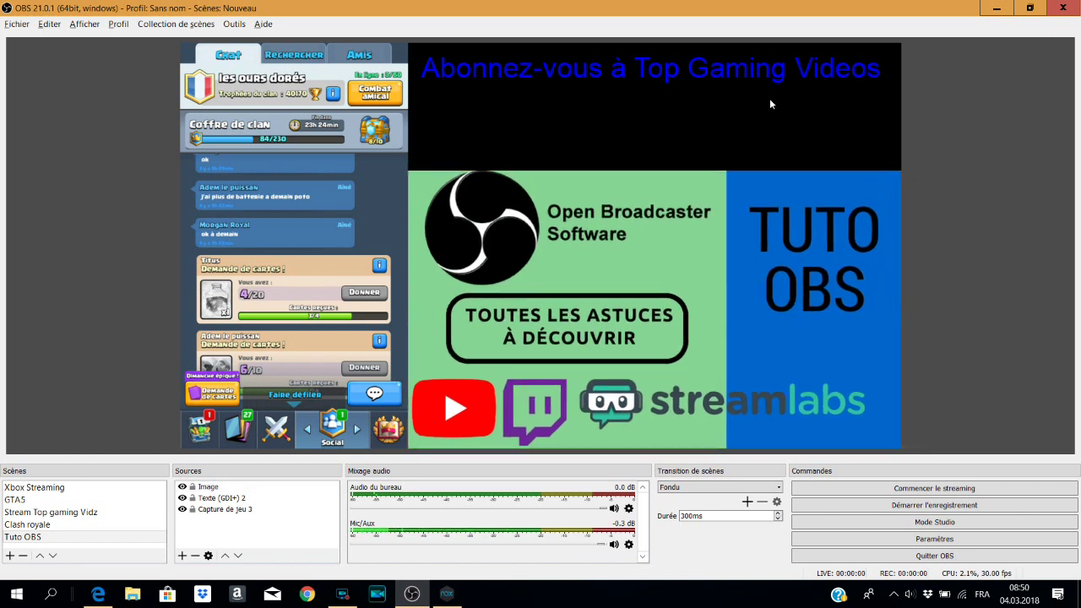
Move the TUTO OBS image straight up so it sits just beneath the blue subscription text, and deselect it
{"action": "left_click", "coordinate": [738, 287]}
{"action": "left_click_drag", "start_coordinate": [718, 327], "coordinate": [718, 248]}
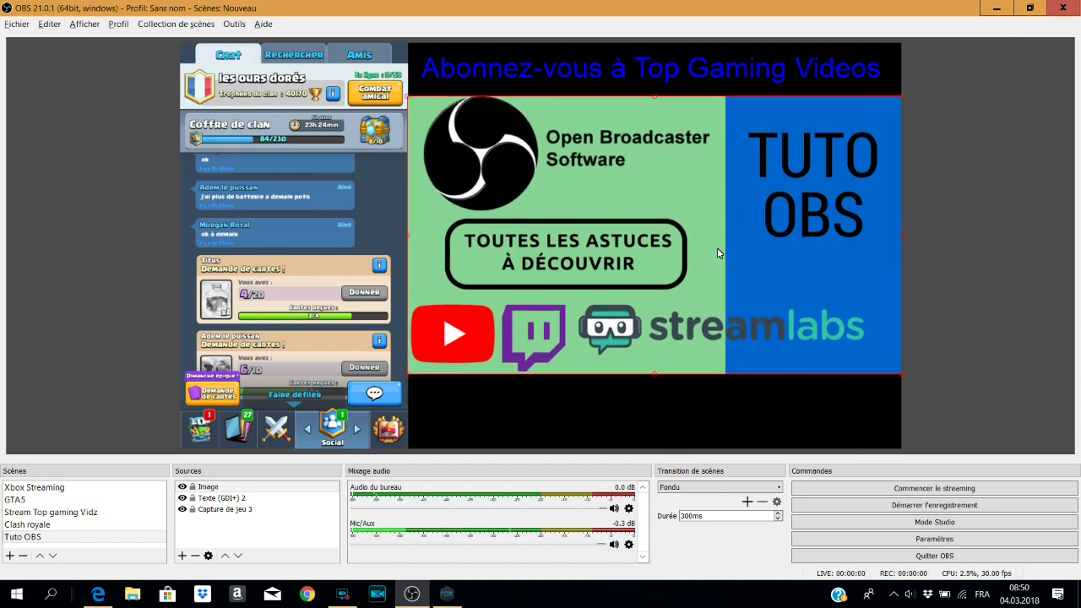
{"action": "left_click", "coordinate": [638, 431]}
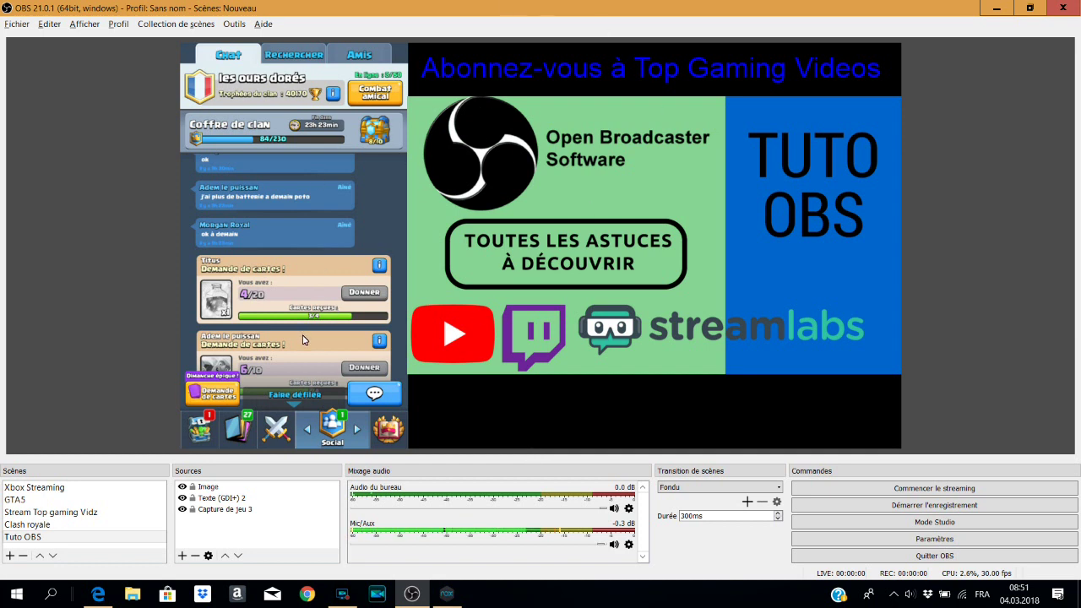
Bring up the NoxPlayer window to view the captured game beside its preview, and minimise it again
{"action": "left_click", "coordinate": [447, 600]}
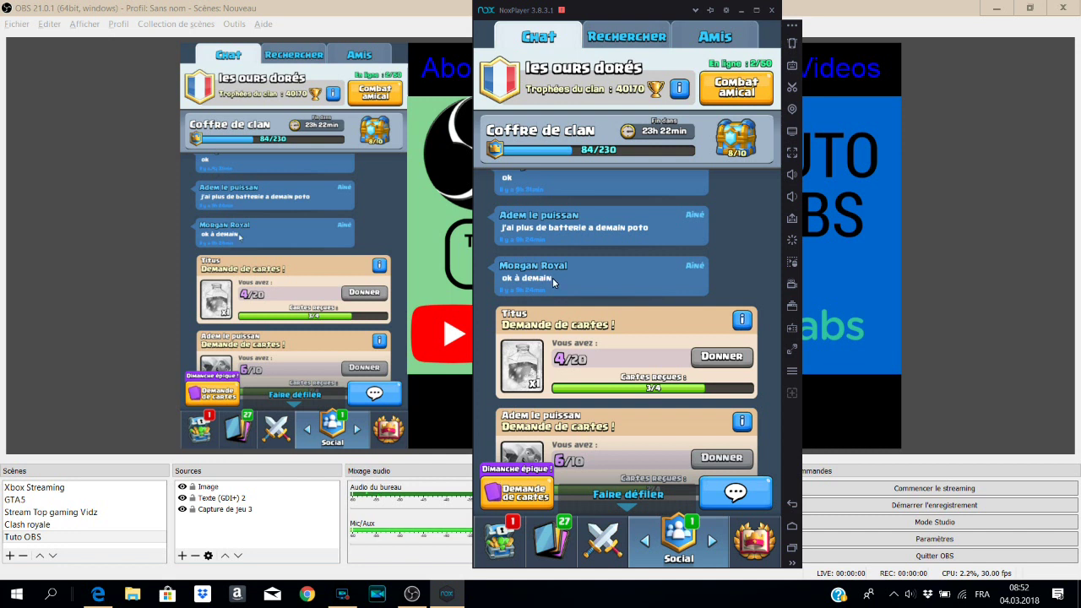
{"action": "left_click", "coordinate": [739, 11]}
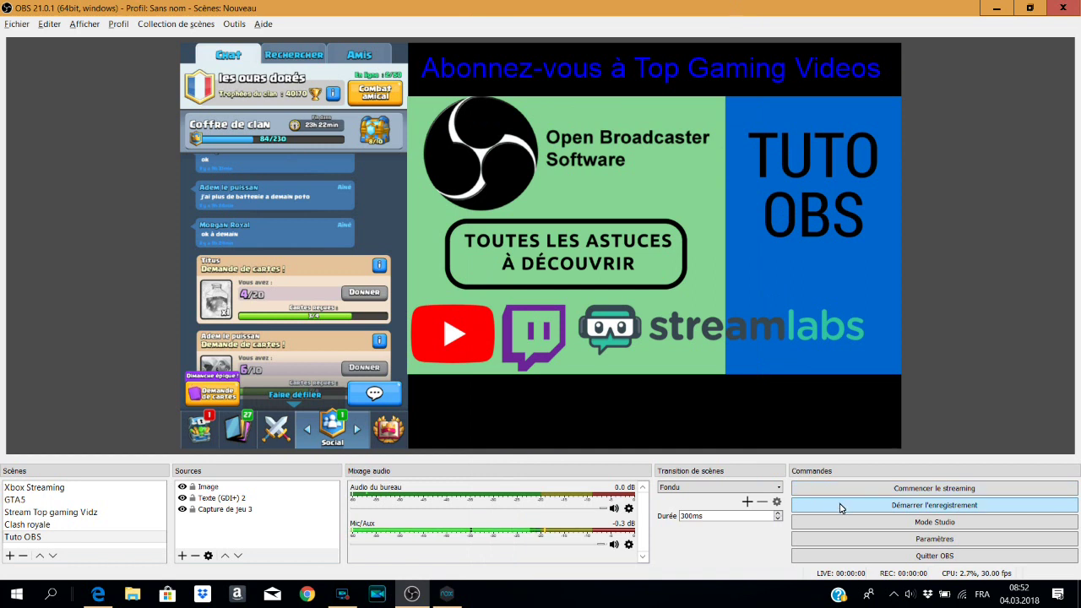
Open the output (Sortie) settings and choose Simple as the output mode
{"action": "left_click", "coordinate": [839, 542]}
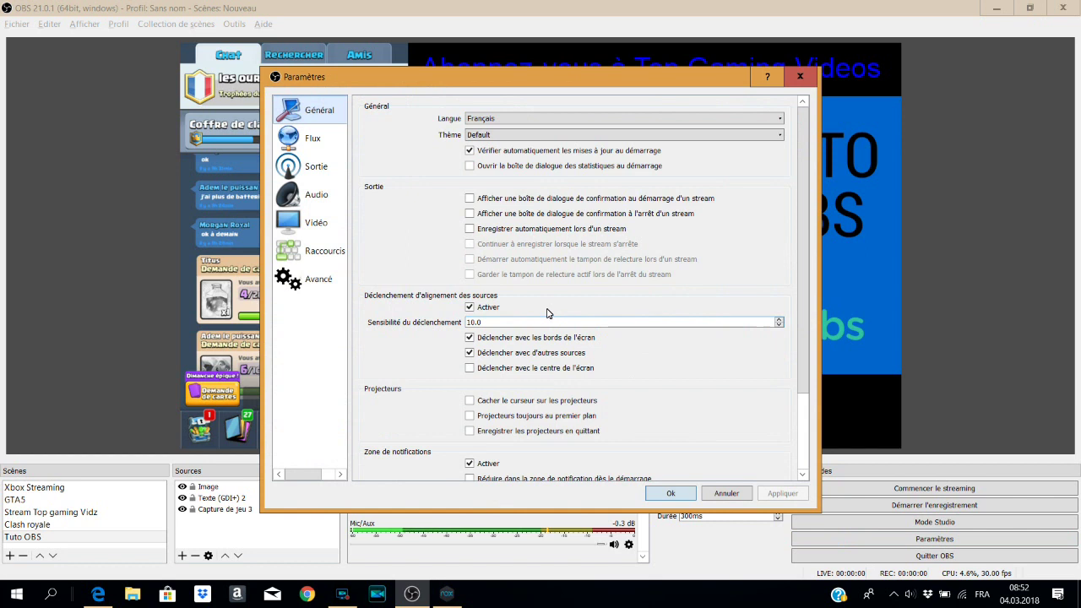
{"action": "left_click", "coordinate": [322, 170]}
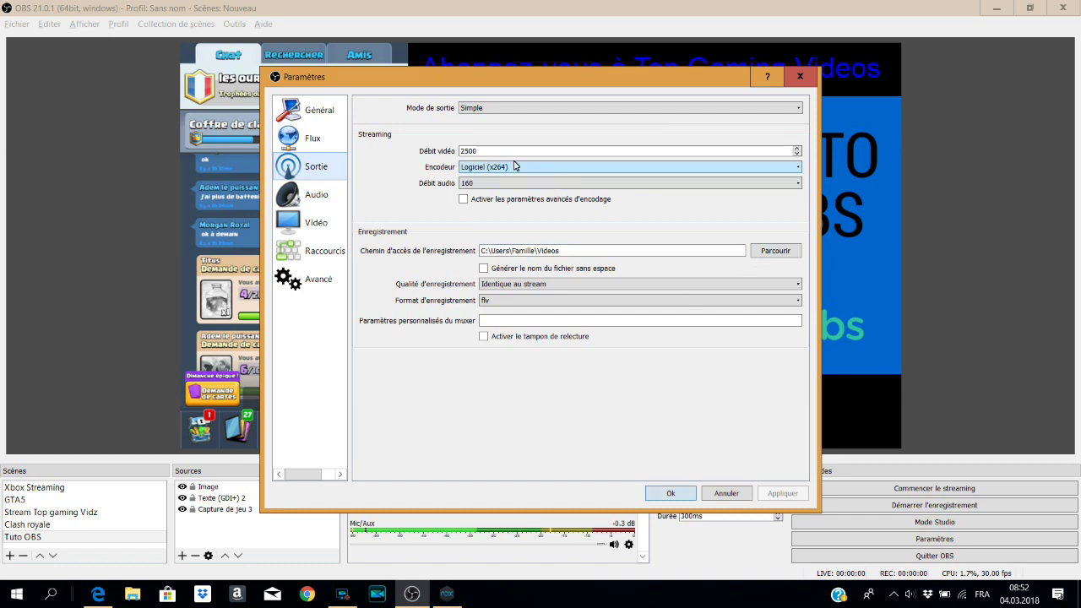
{"action": "left_click", "coordinate": [498, 108]}
{"action": "left_click", "coordinate": [499, 115]}
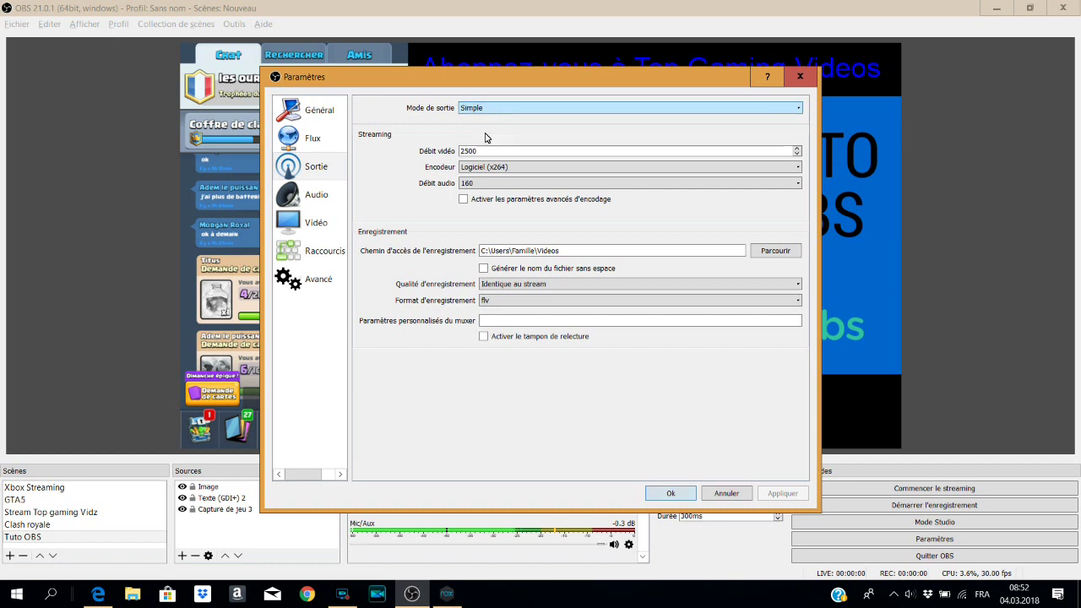